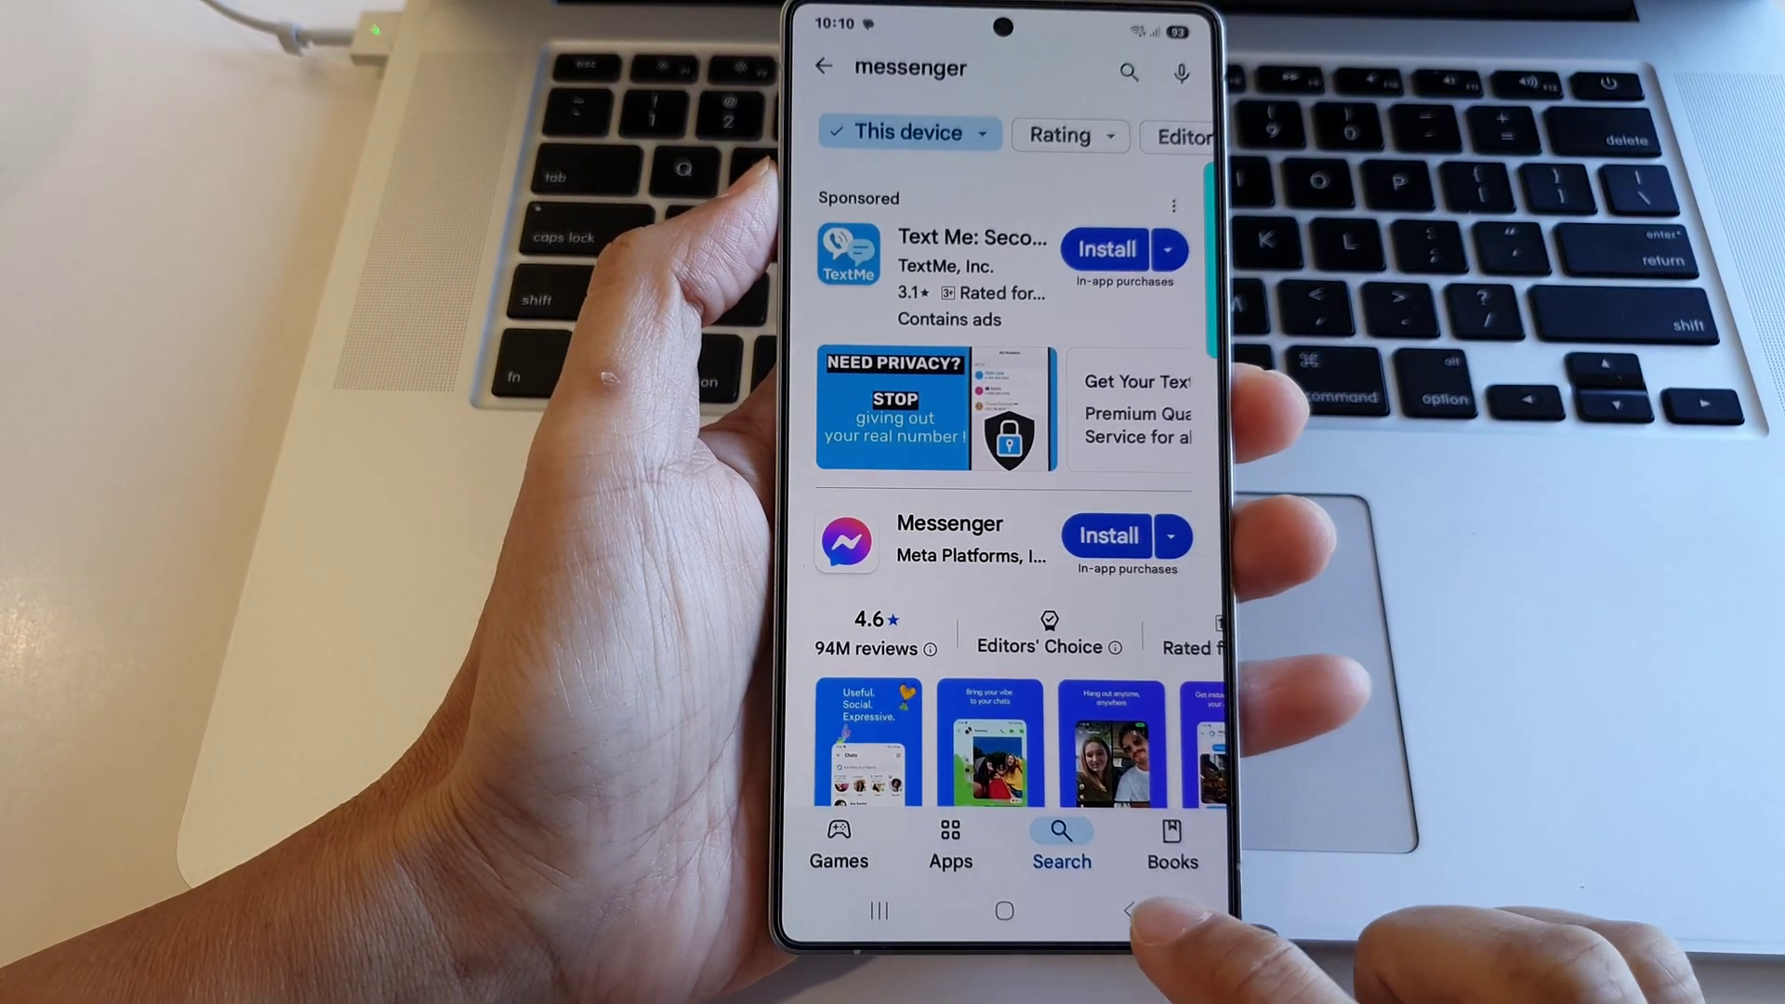
Go to the home screen and show the first page of the app drawer.
left_click(1003, 910)
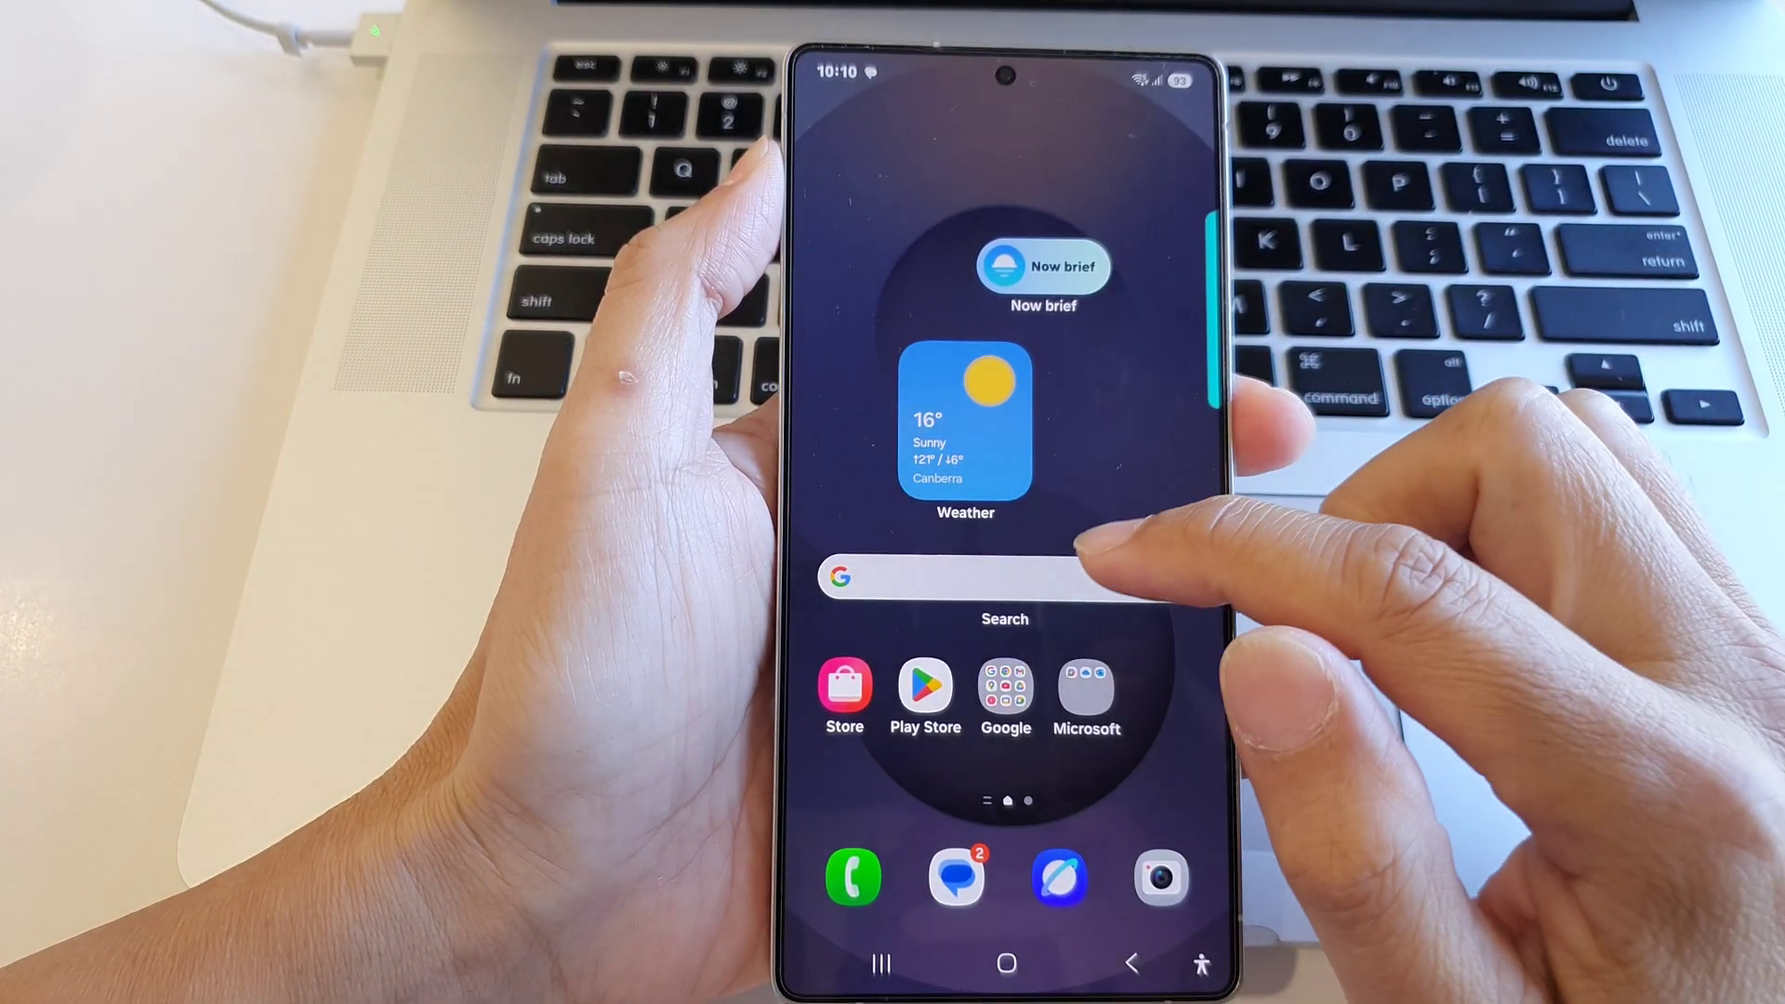
left_click_drag(1098, 558, 1101, 279)
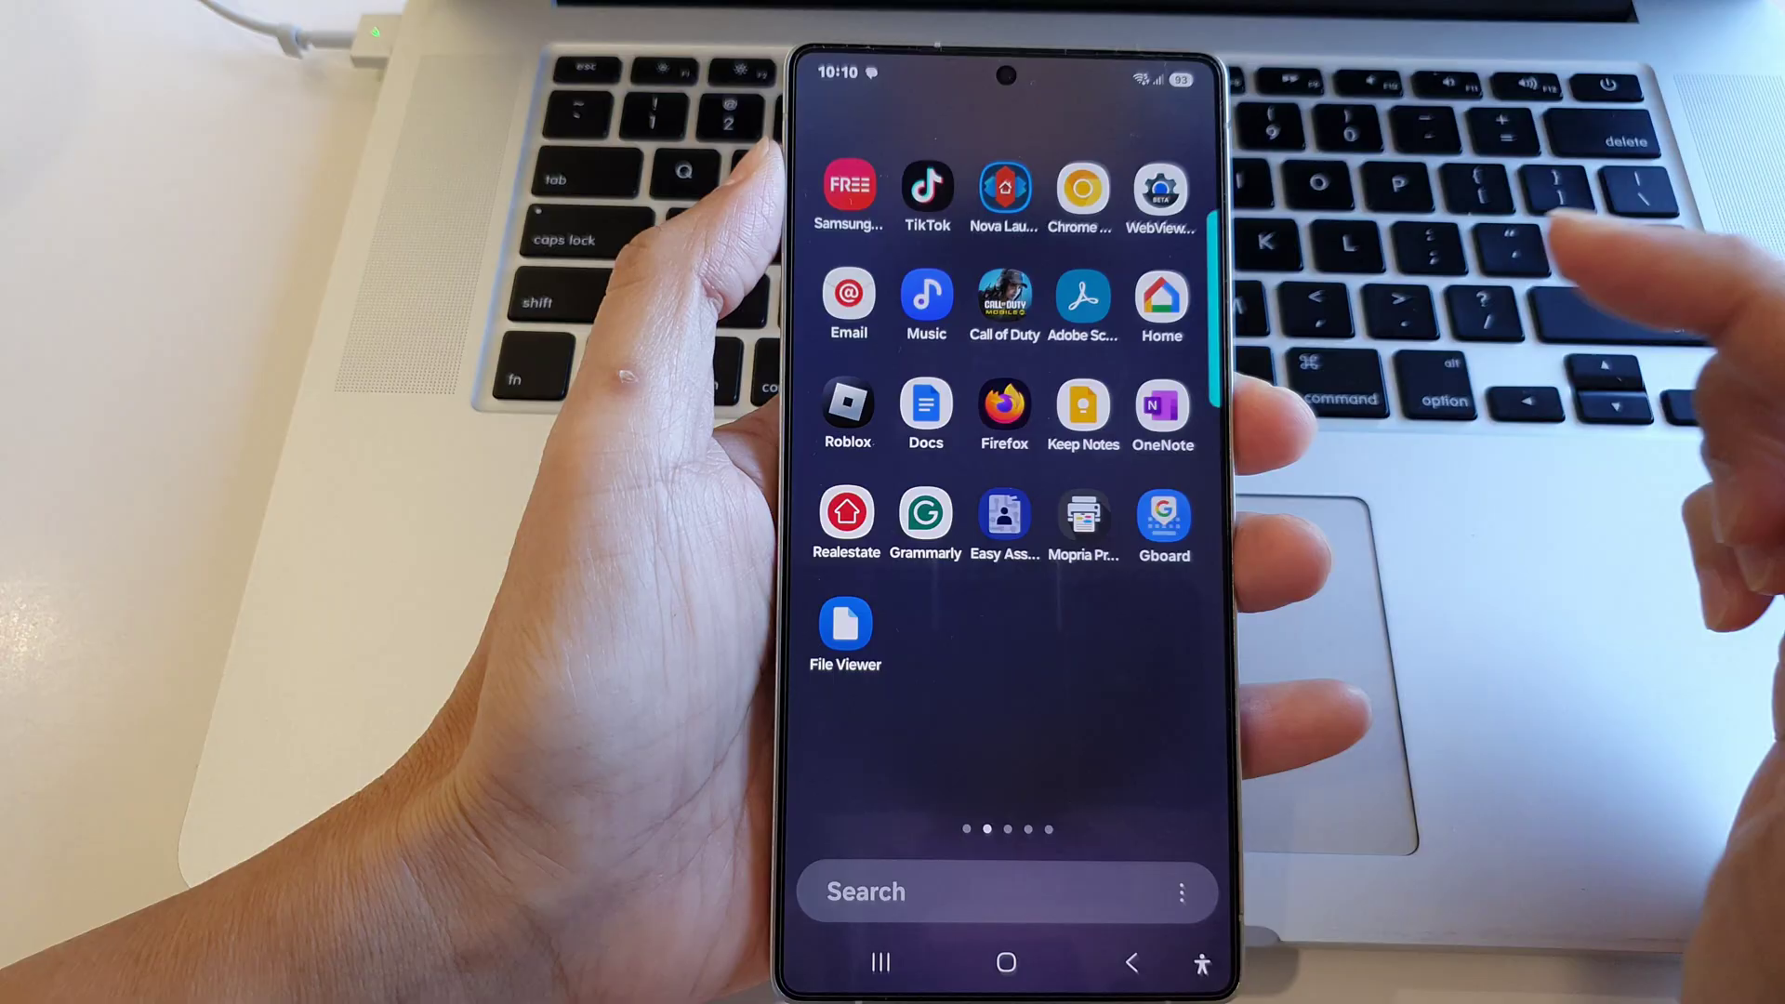
left_click_drag(1060, 419, 1215, 432)
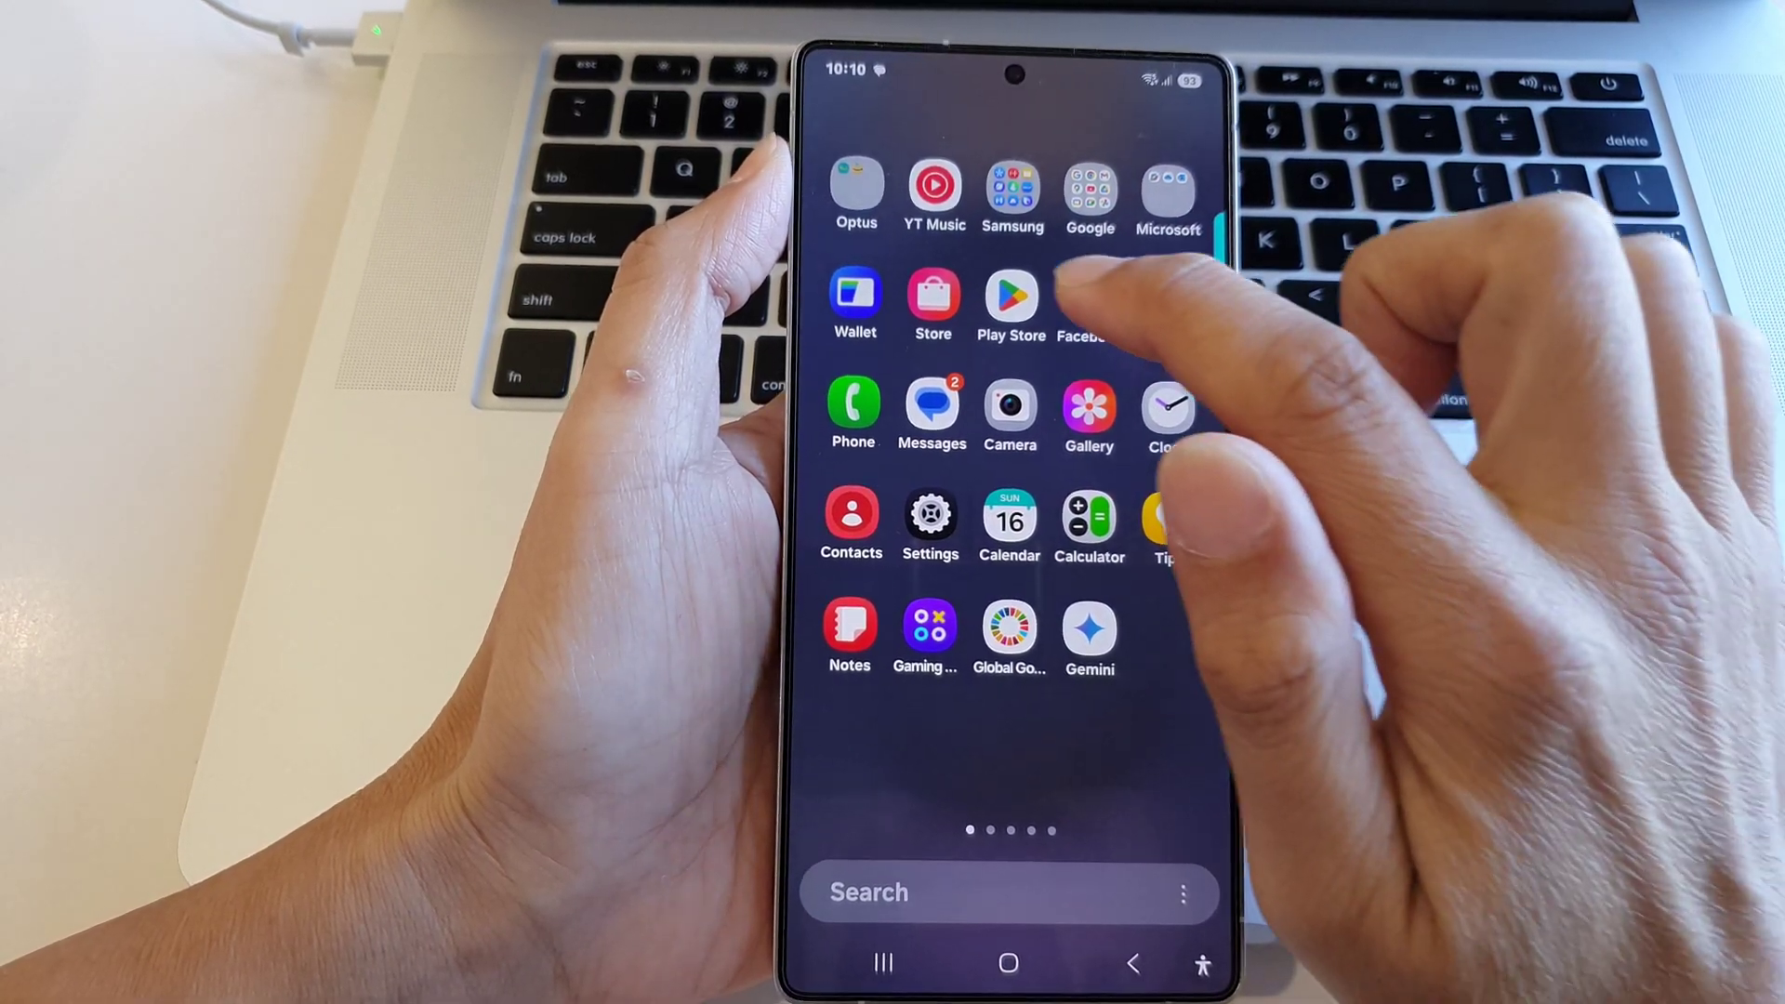
Launch the Play Store and run a search for 'messenger'.
left_click(1011, 300)
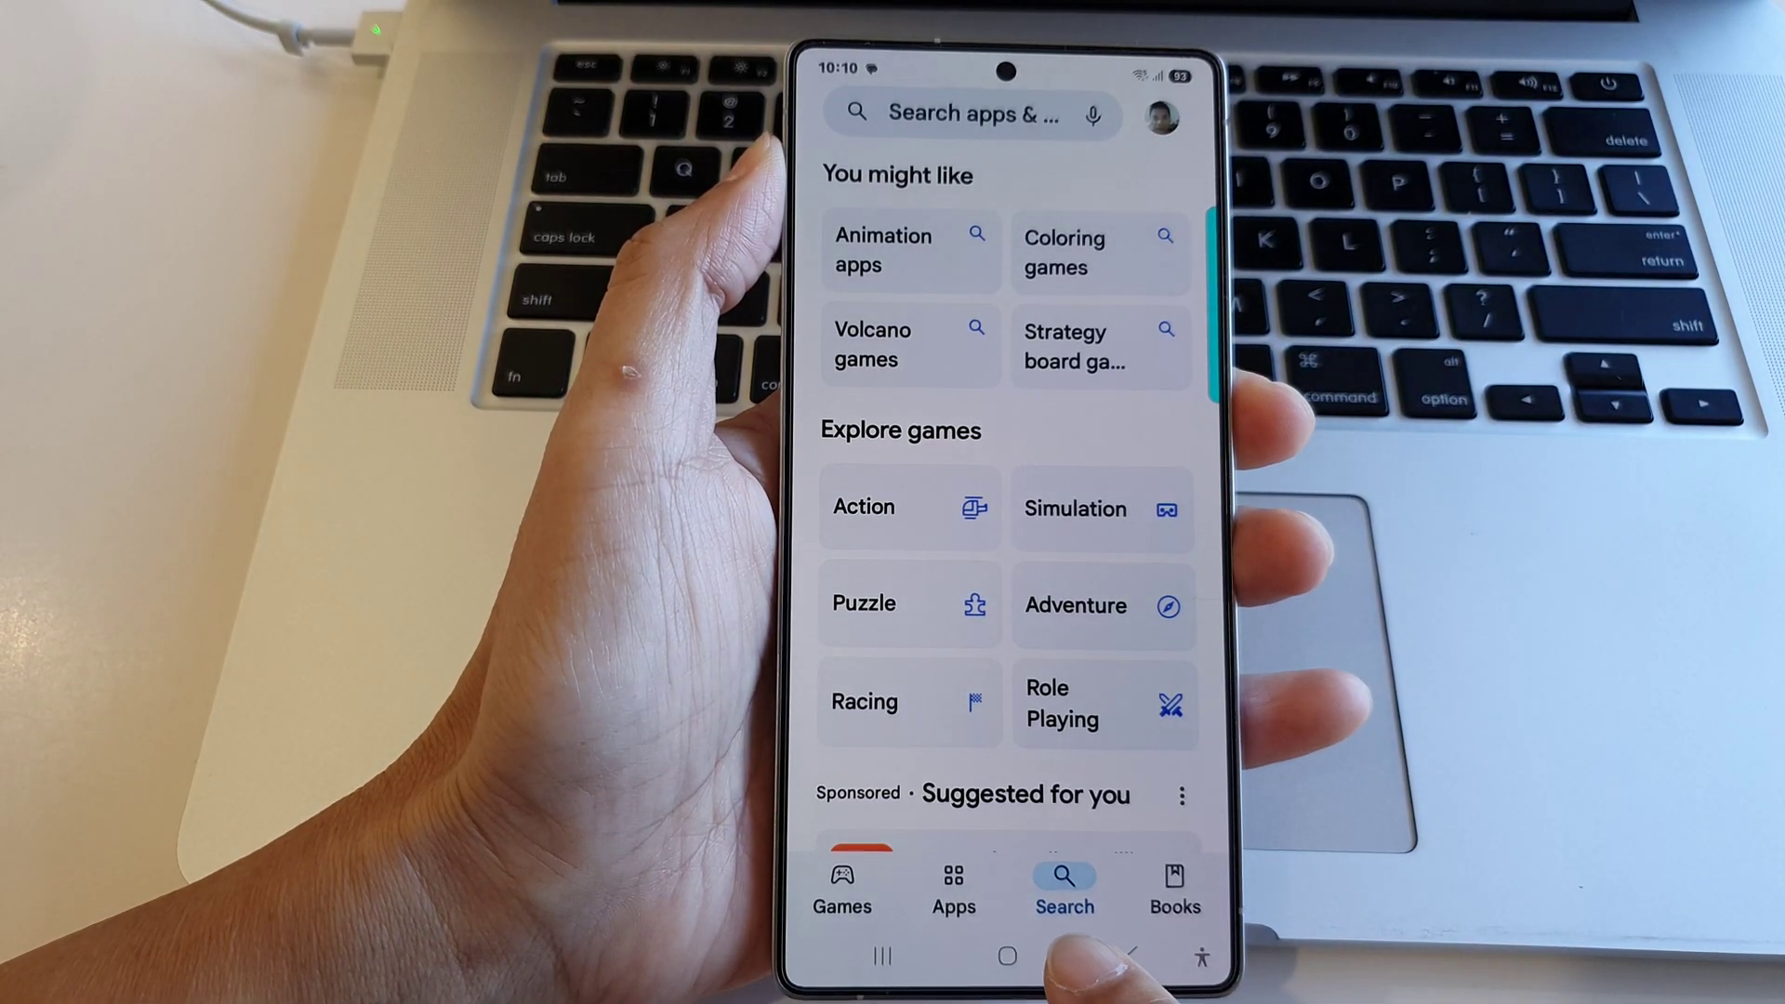
left_click(1062, 882)
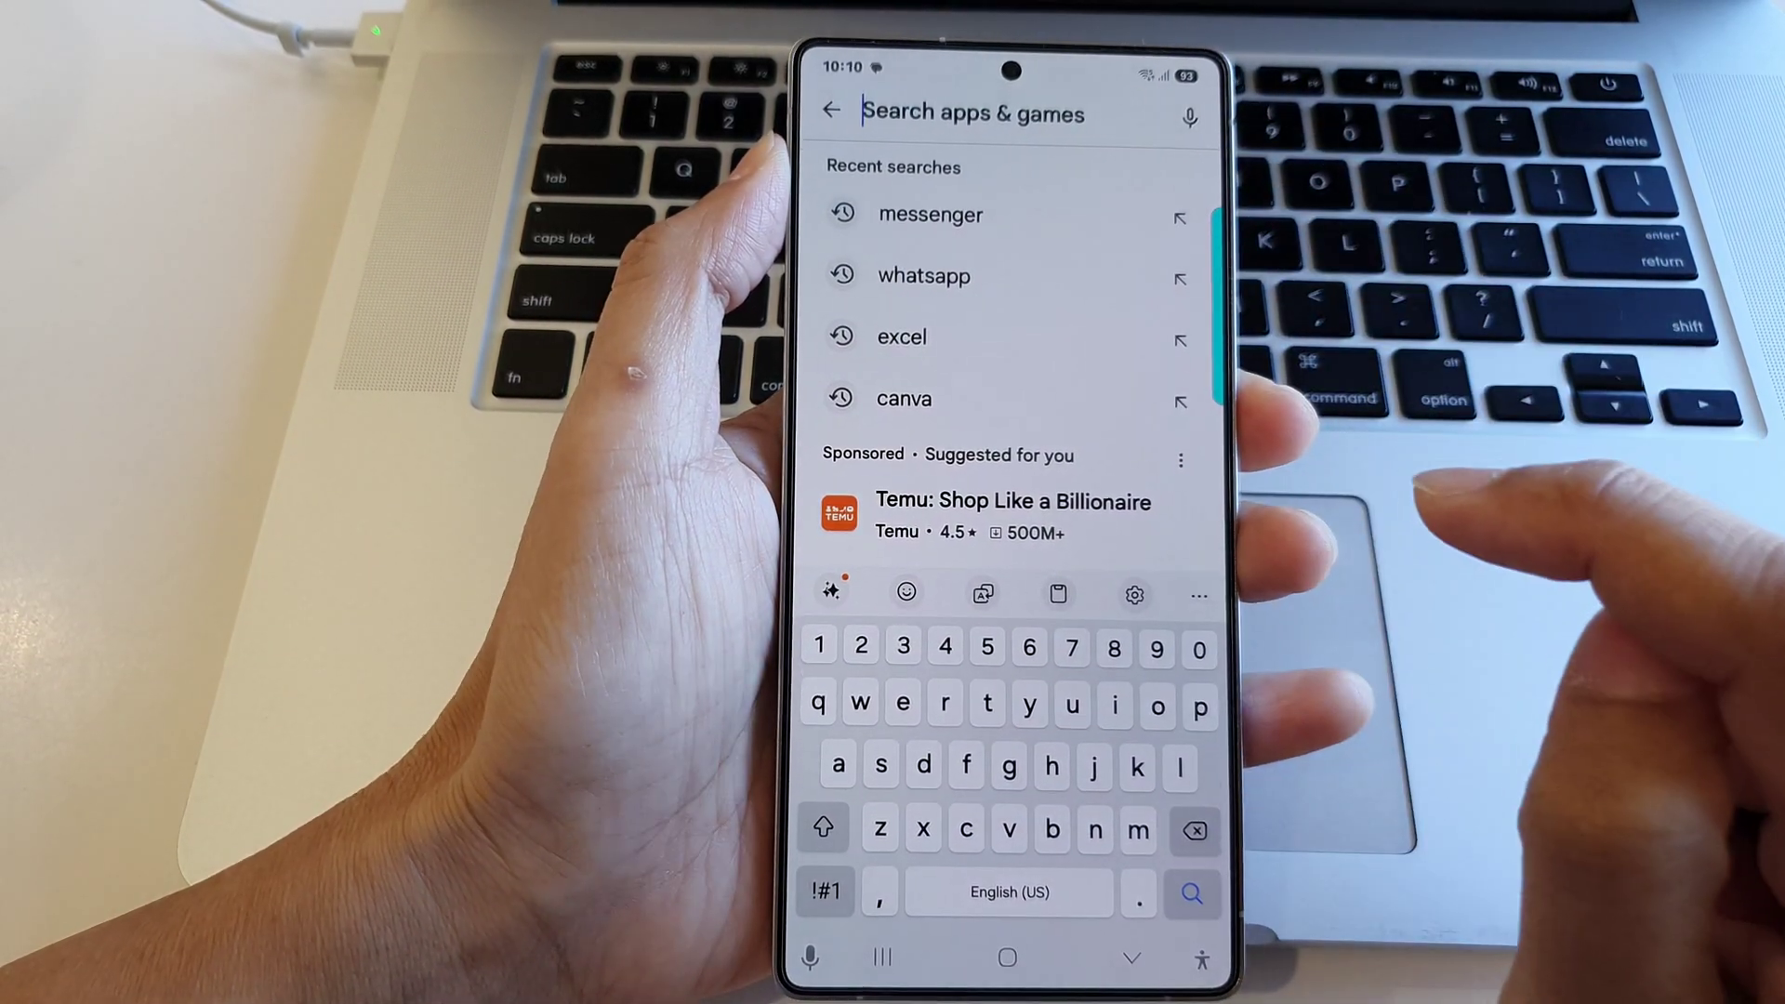
type("m")
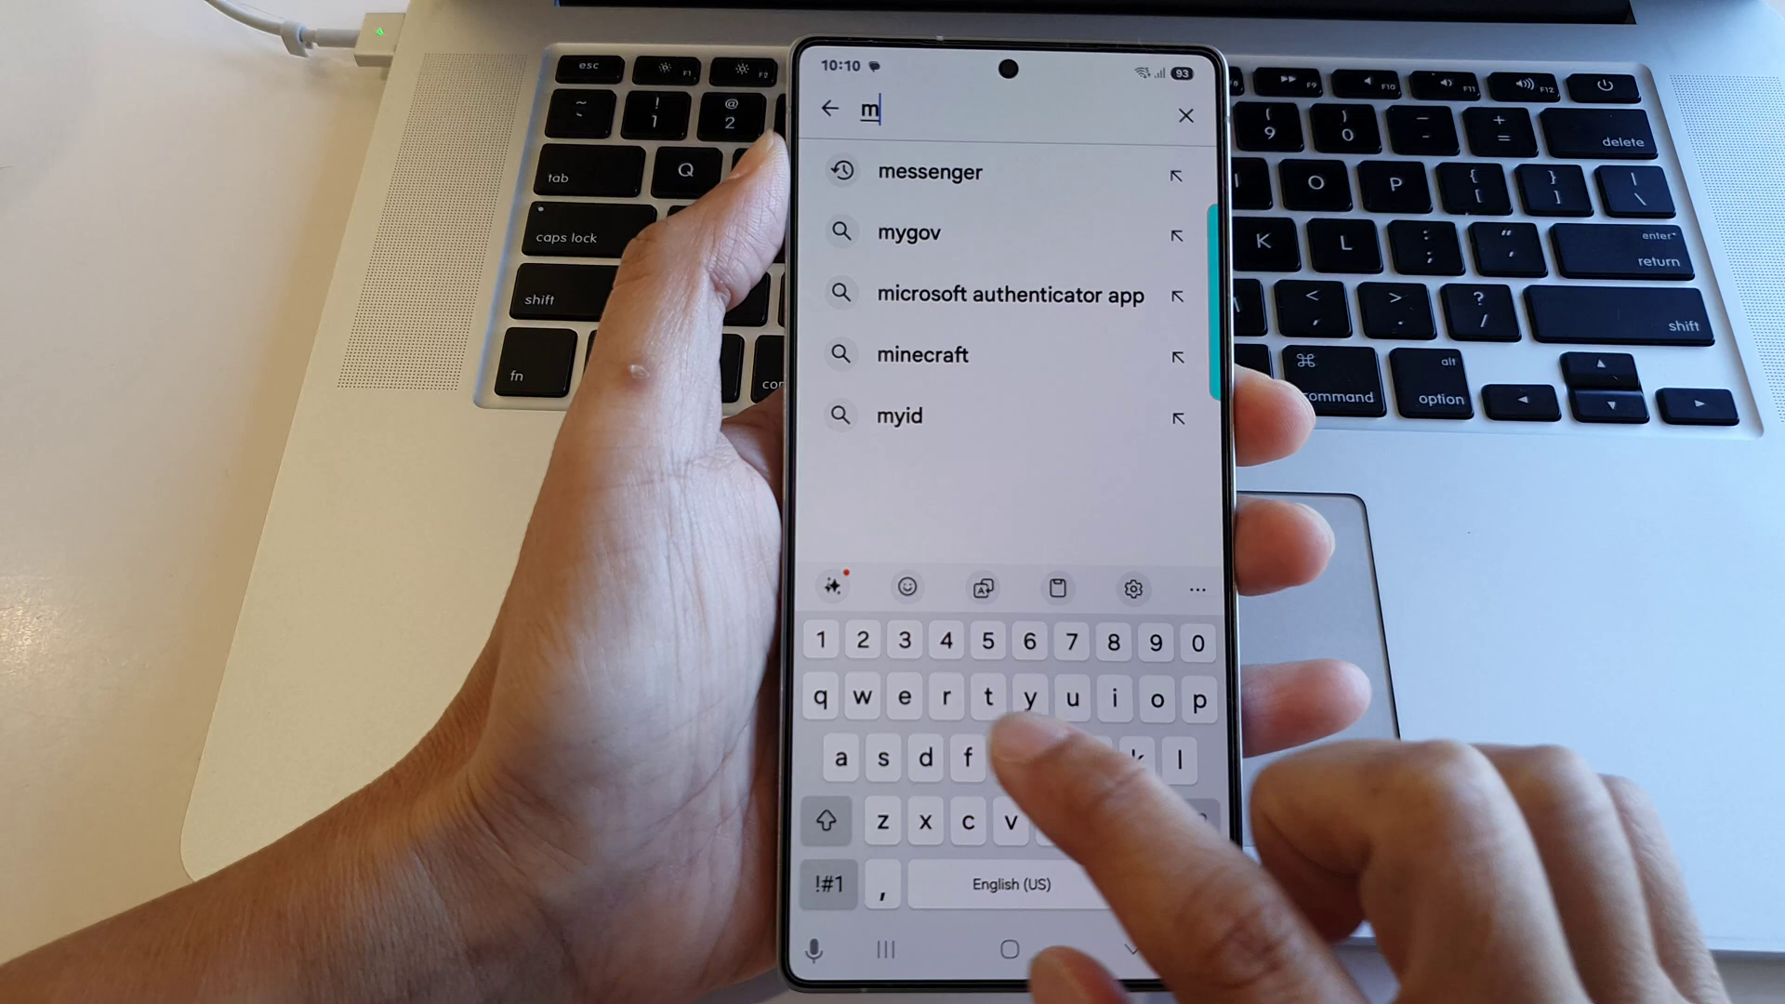
type("essen")
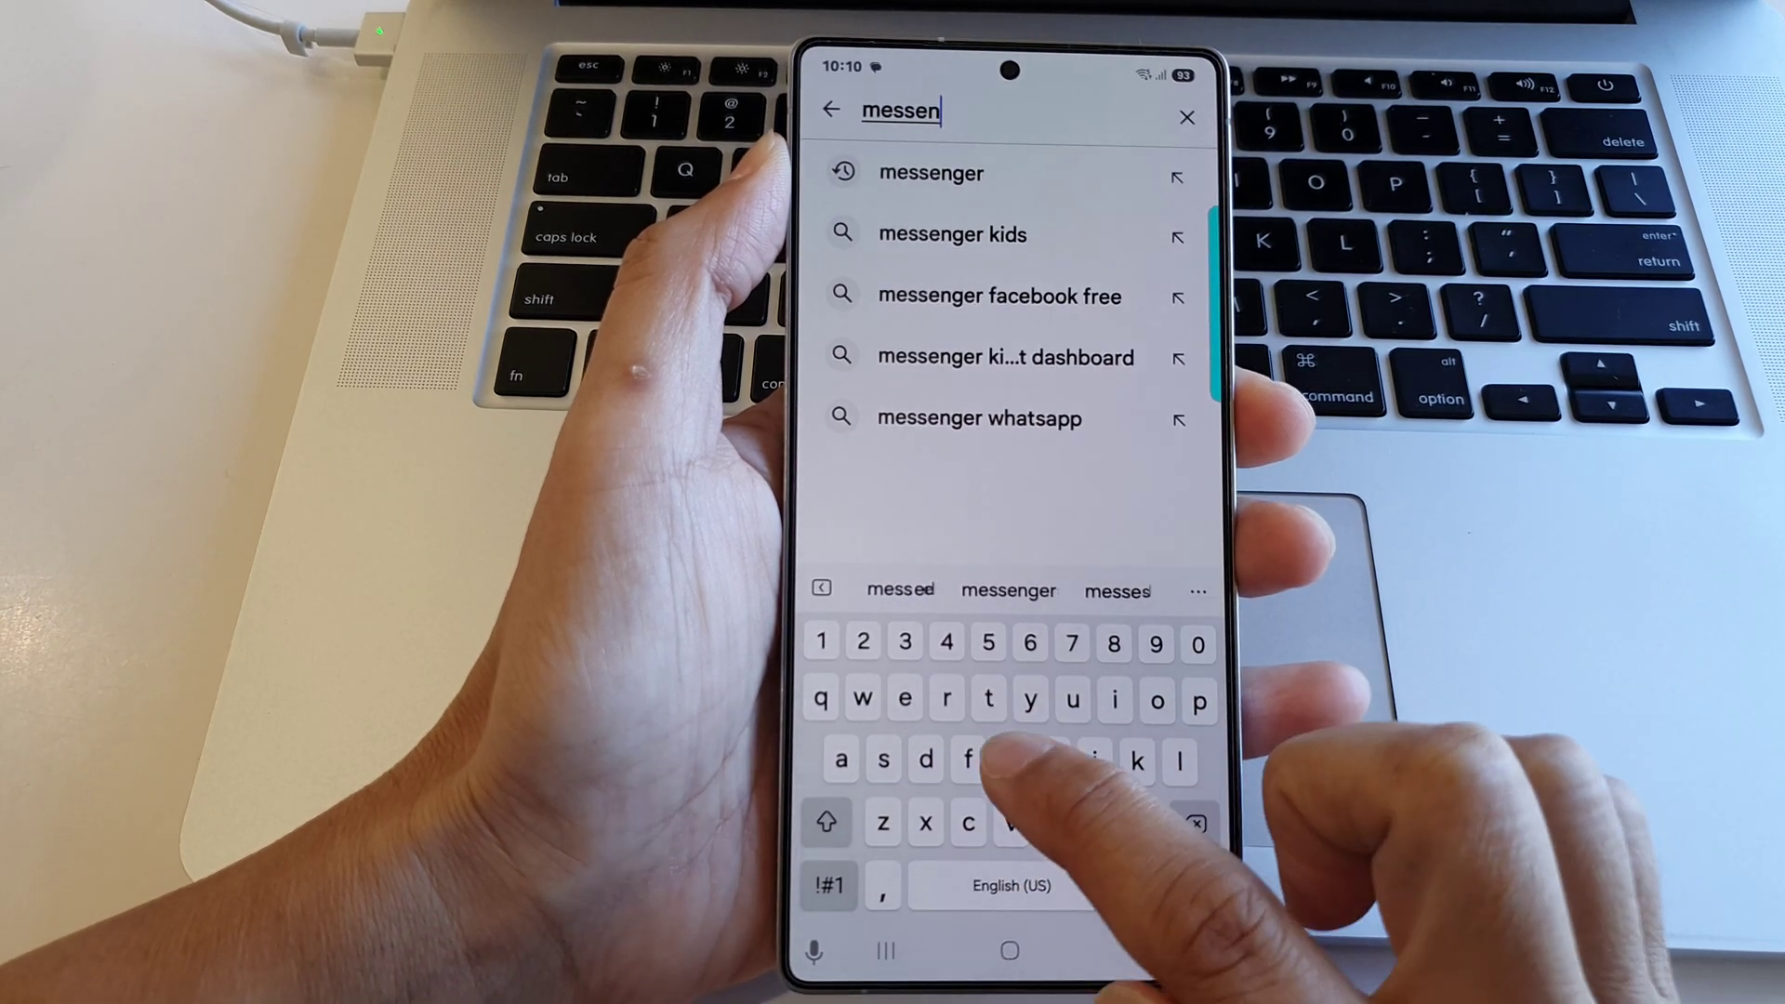
type("ger")
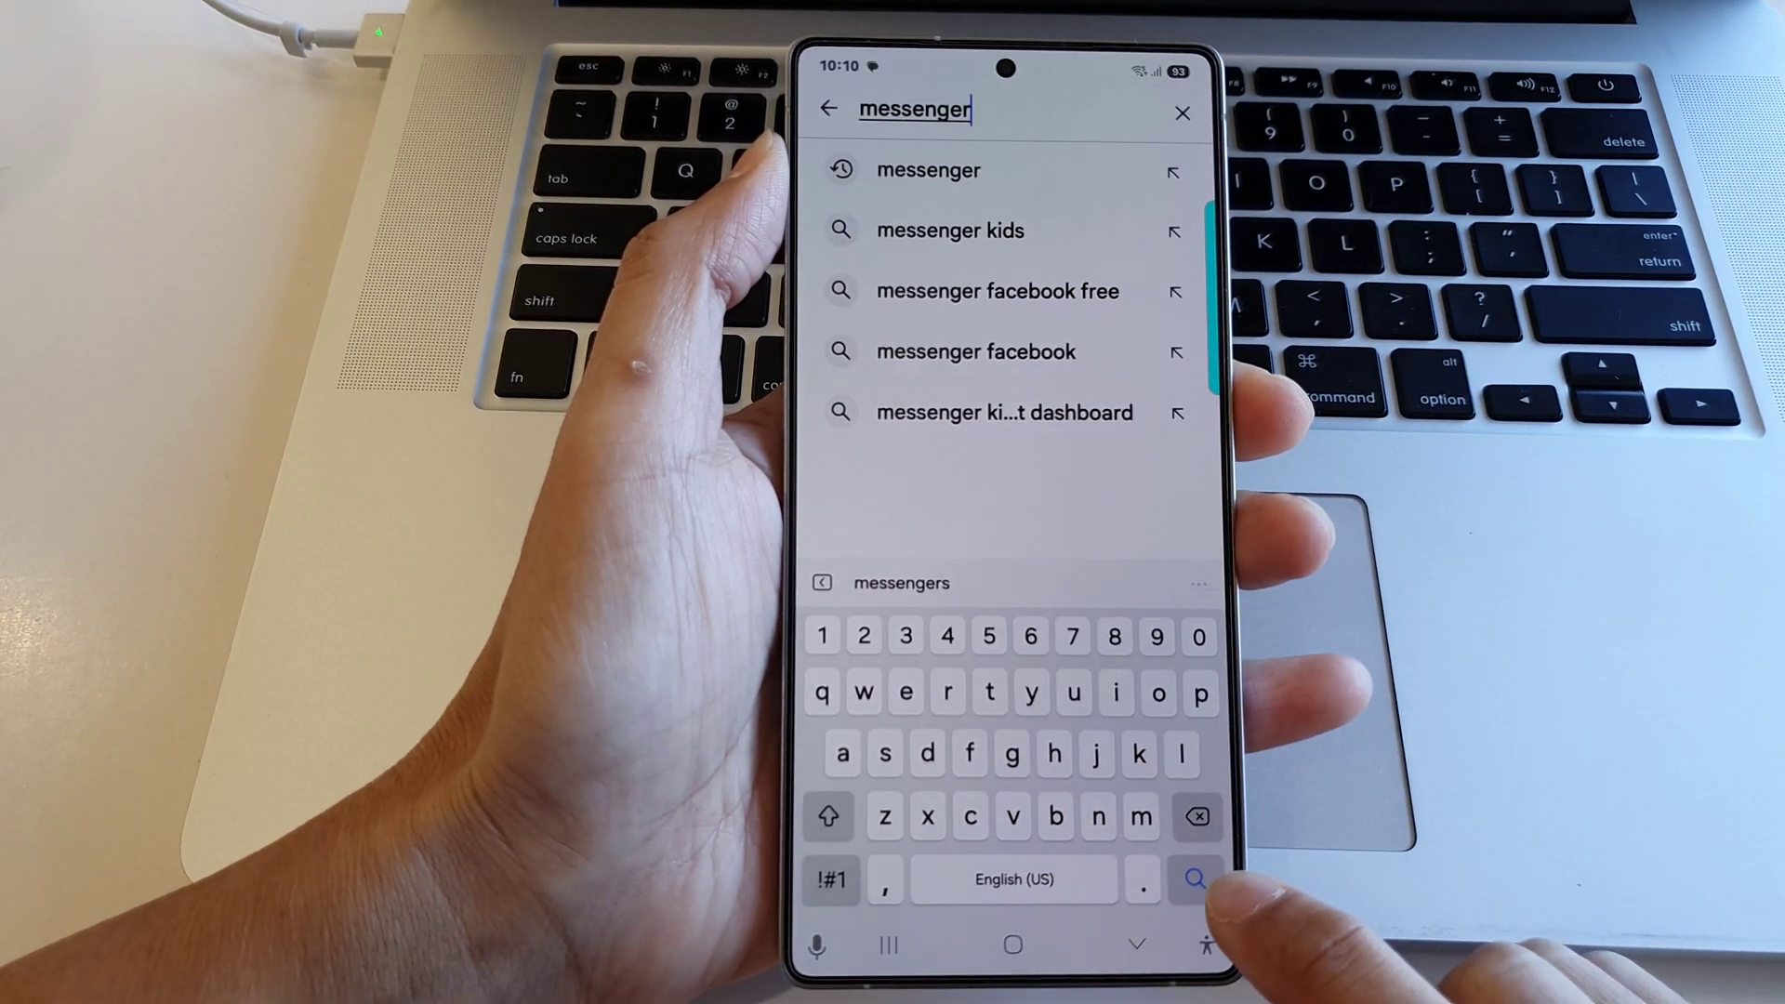
key("Return")
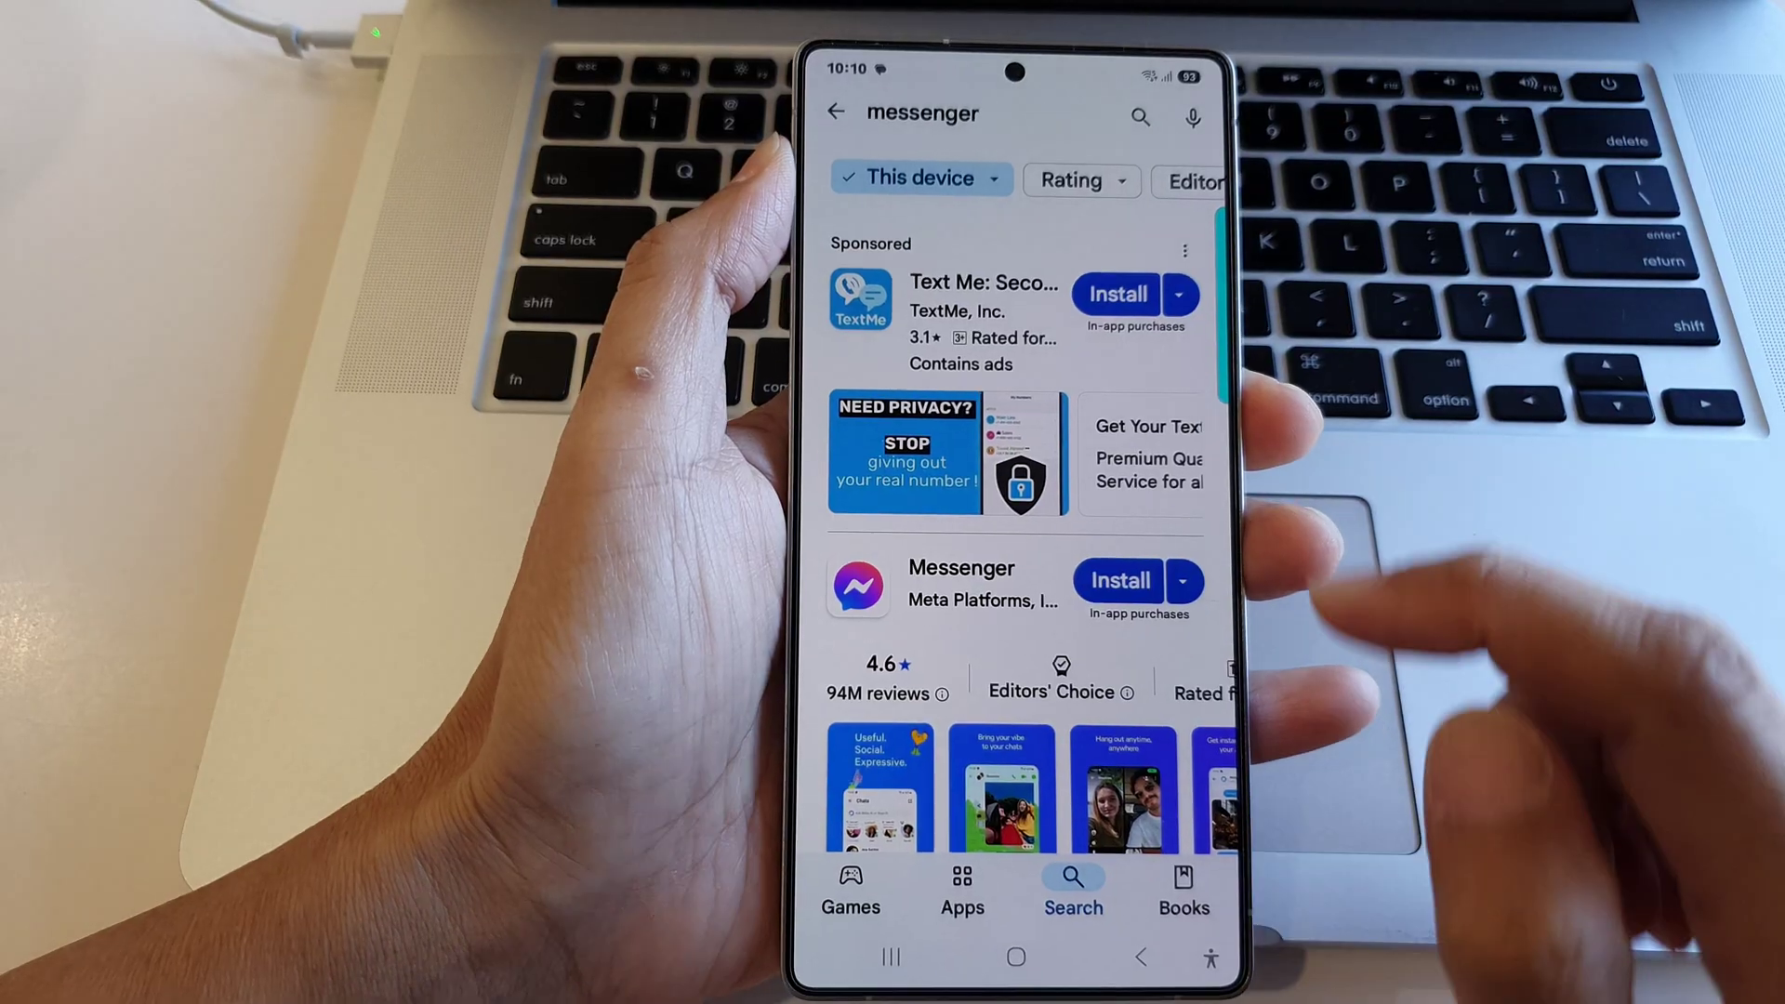
scroll(1015, 531, "down", 2)
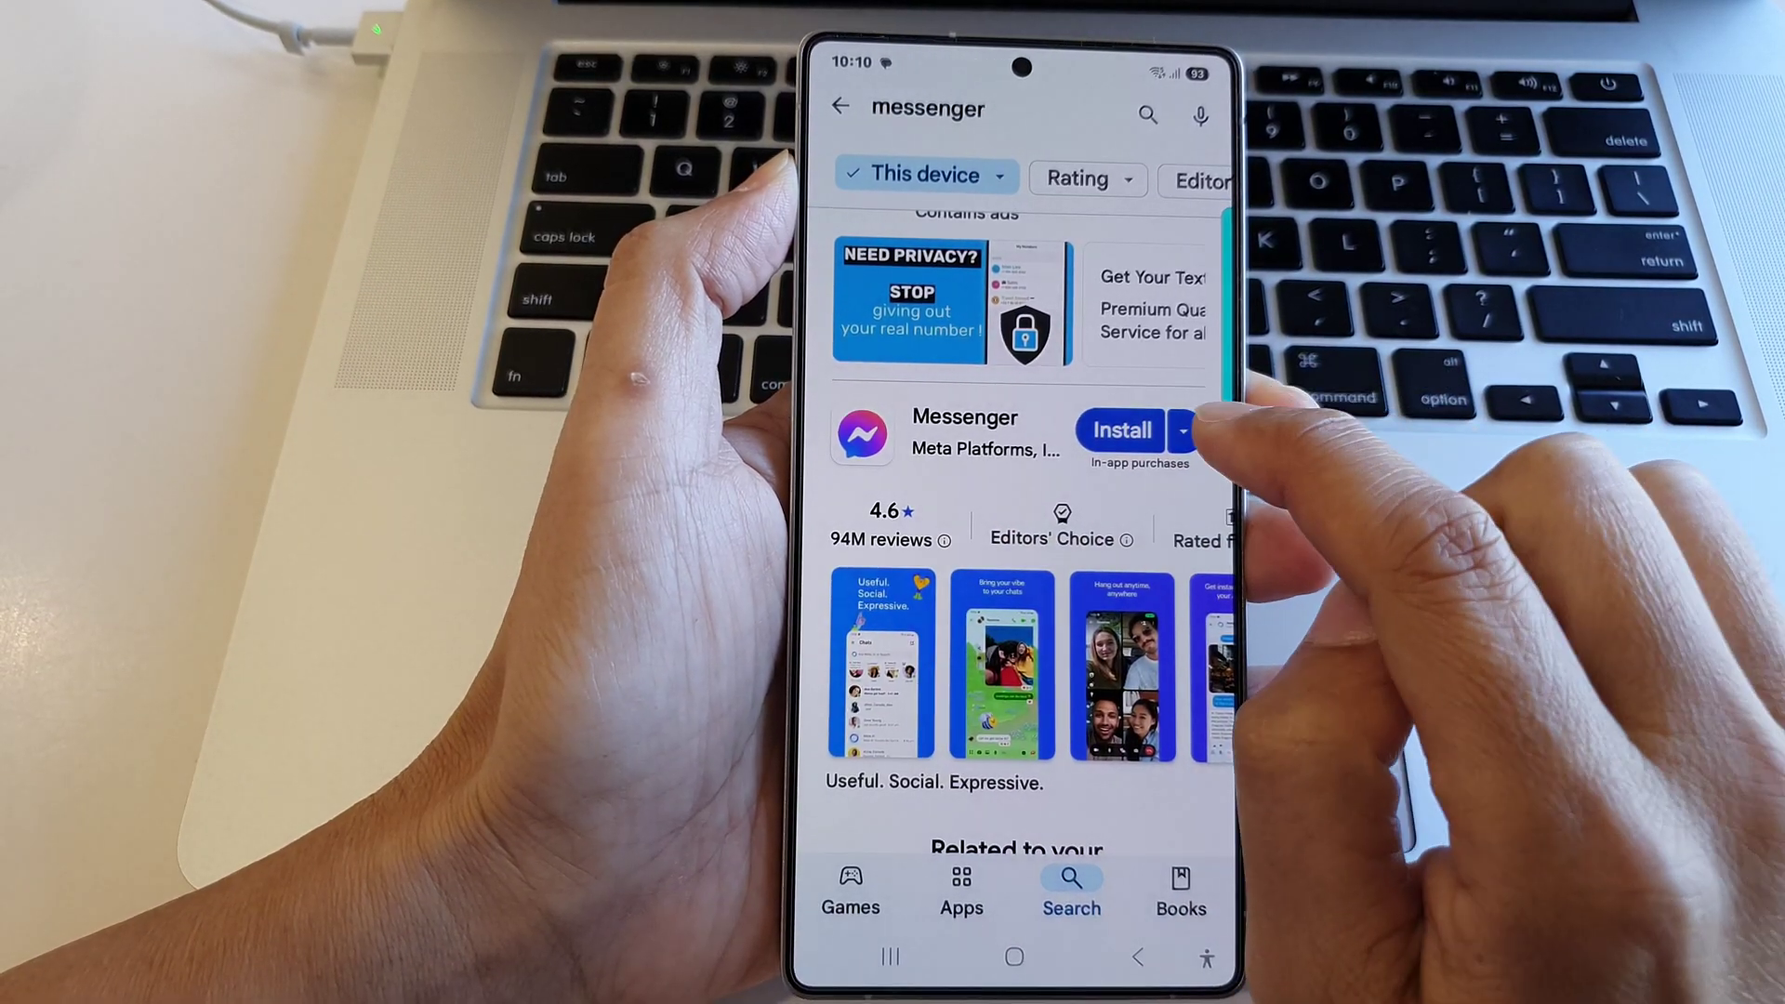
Install Messenger by Meta from the search results and let it finish.
left_click(1117, 431)
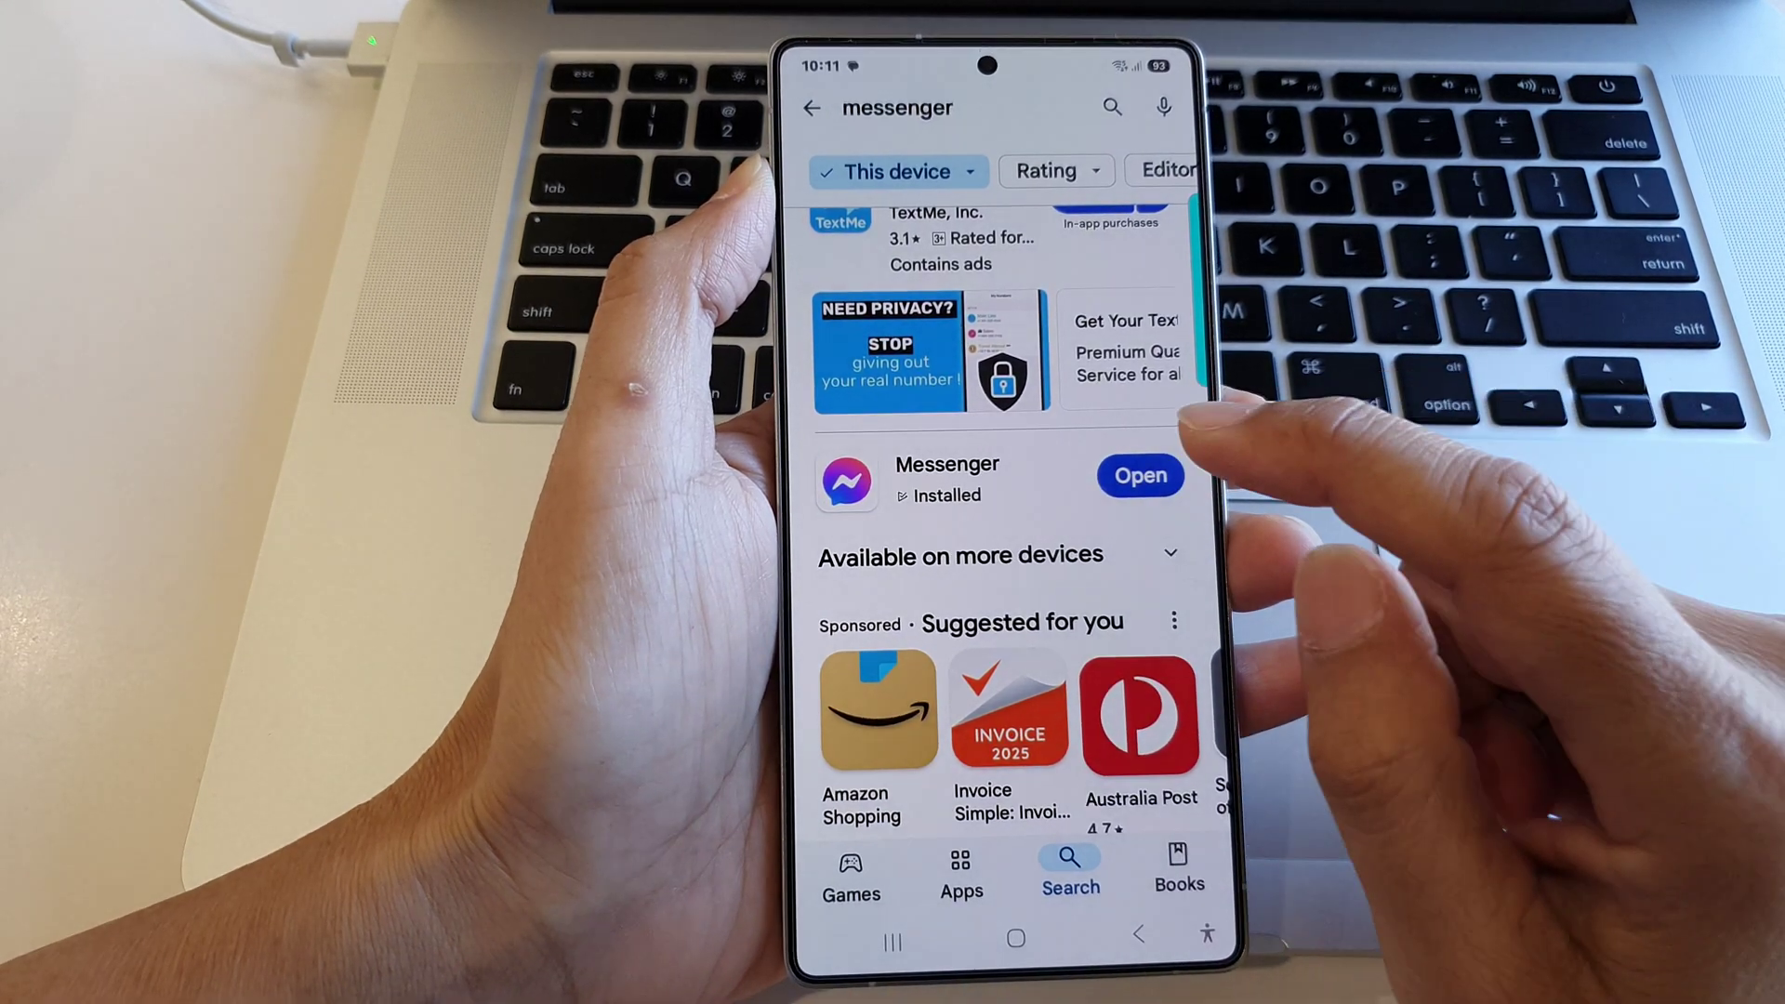
Open Messenger, skipping chat-history restore and declining contact upload.
left_click(1123, 479)
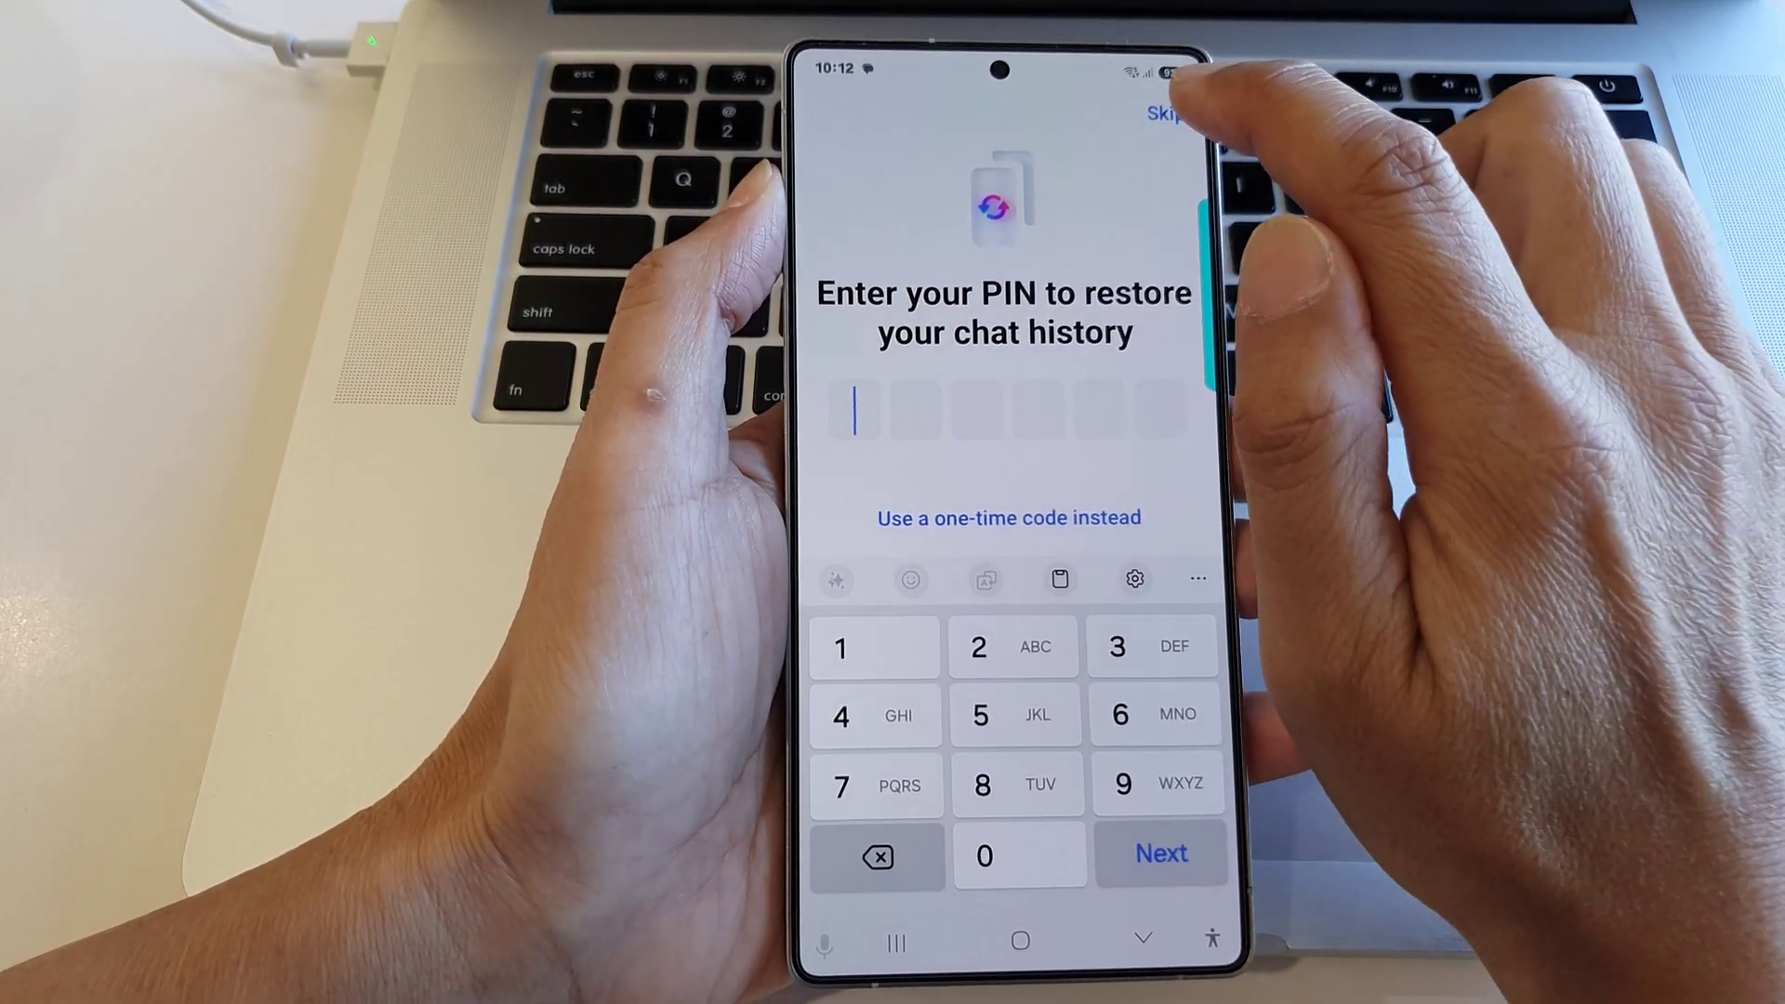
left_click(1166, 114)
left_click(1125, 599)
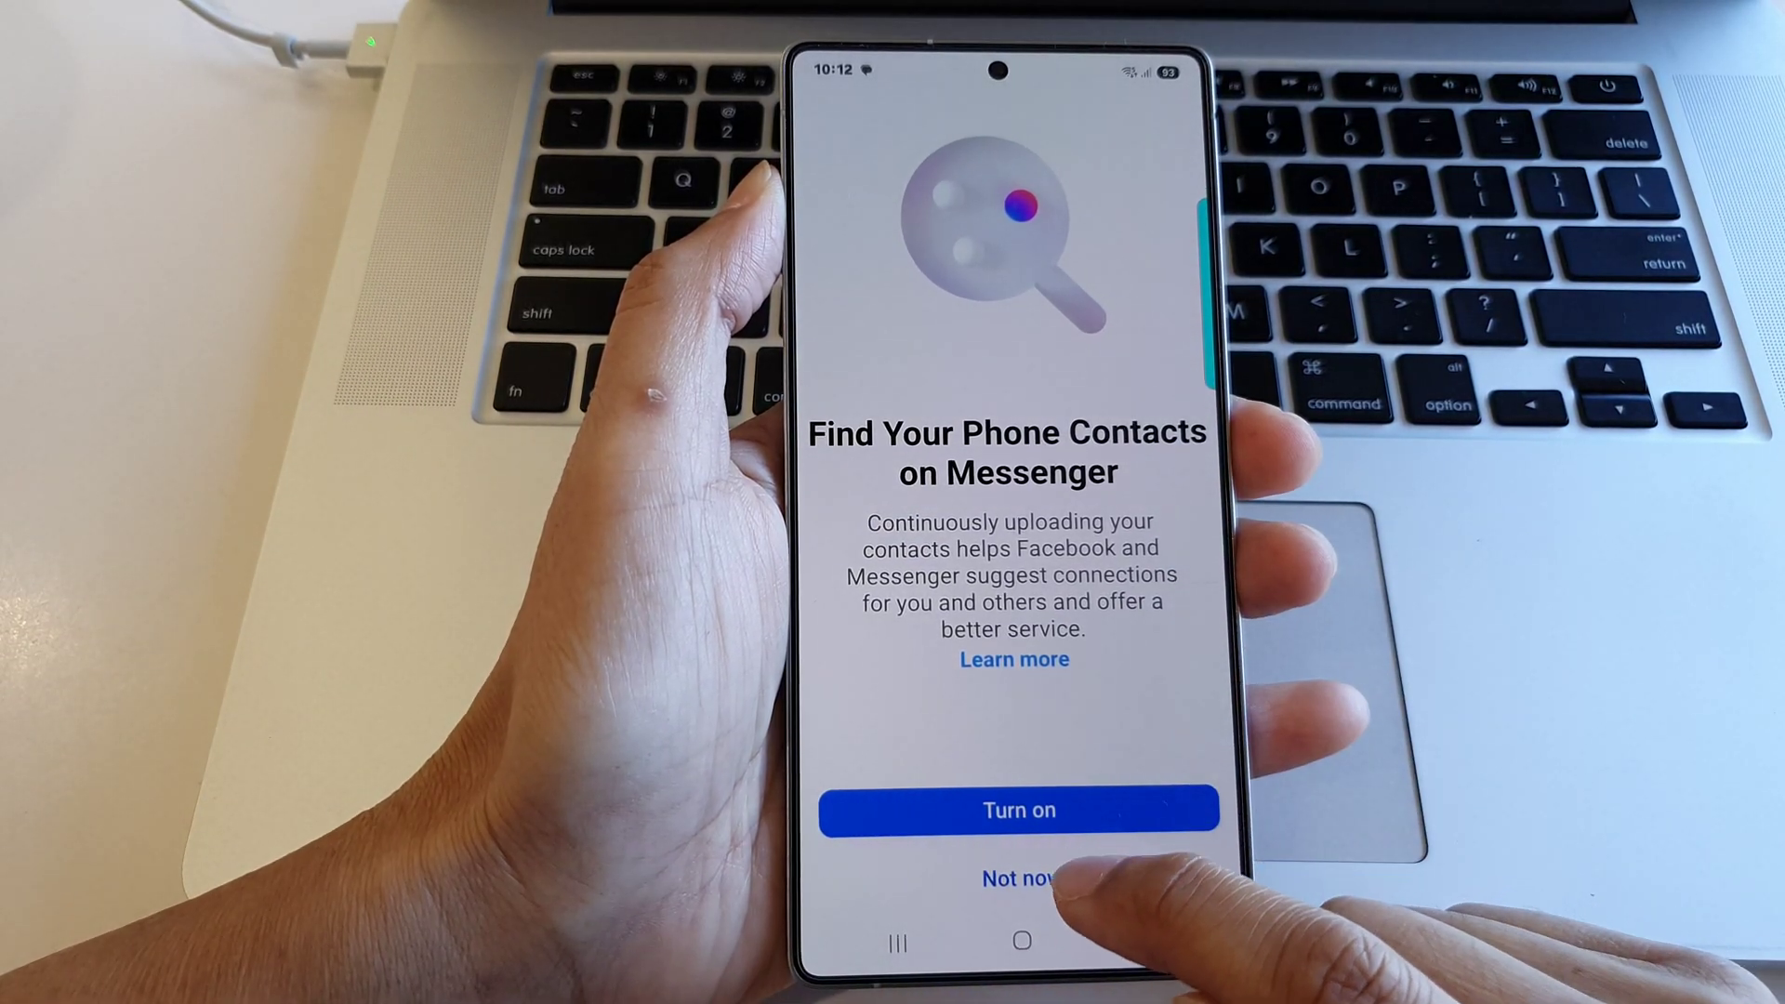
left_click(1019, 879)
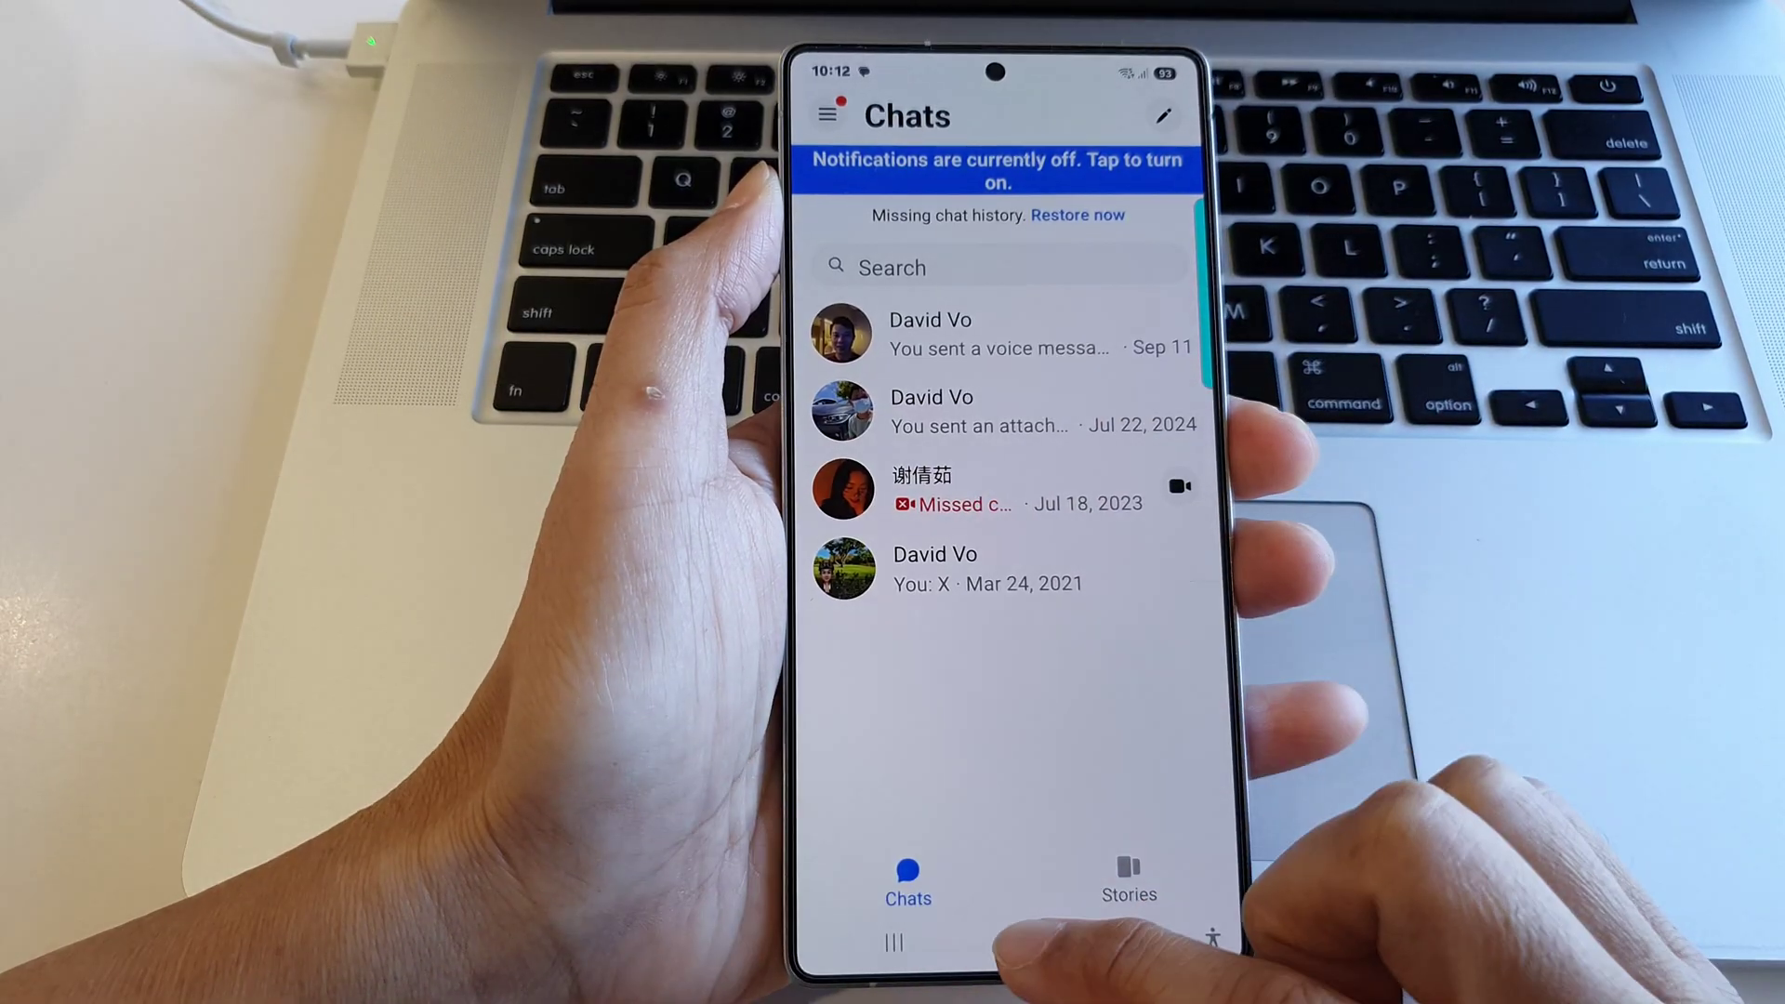
left_click(1020, 945)
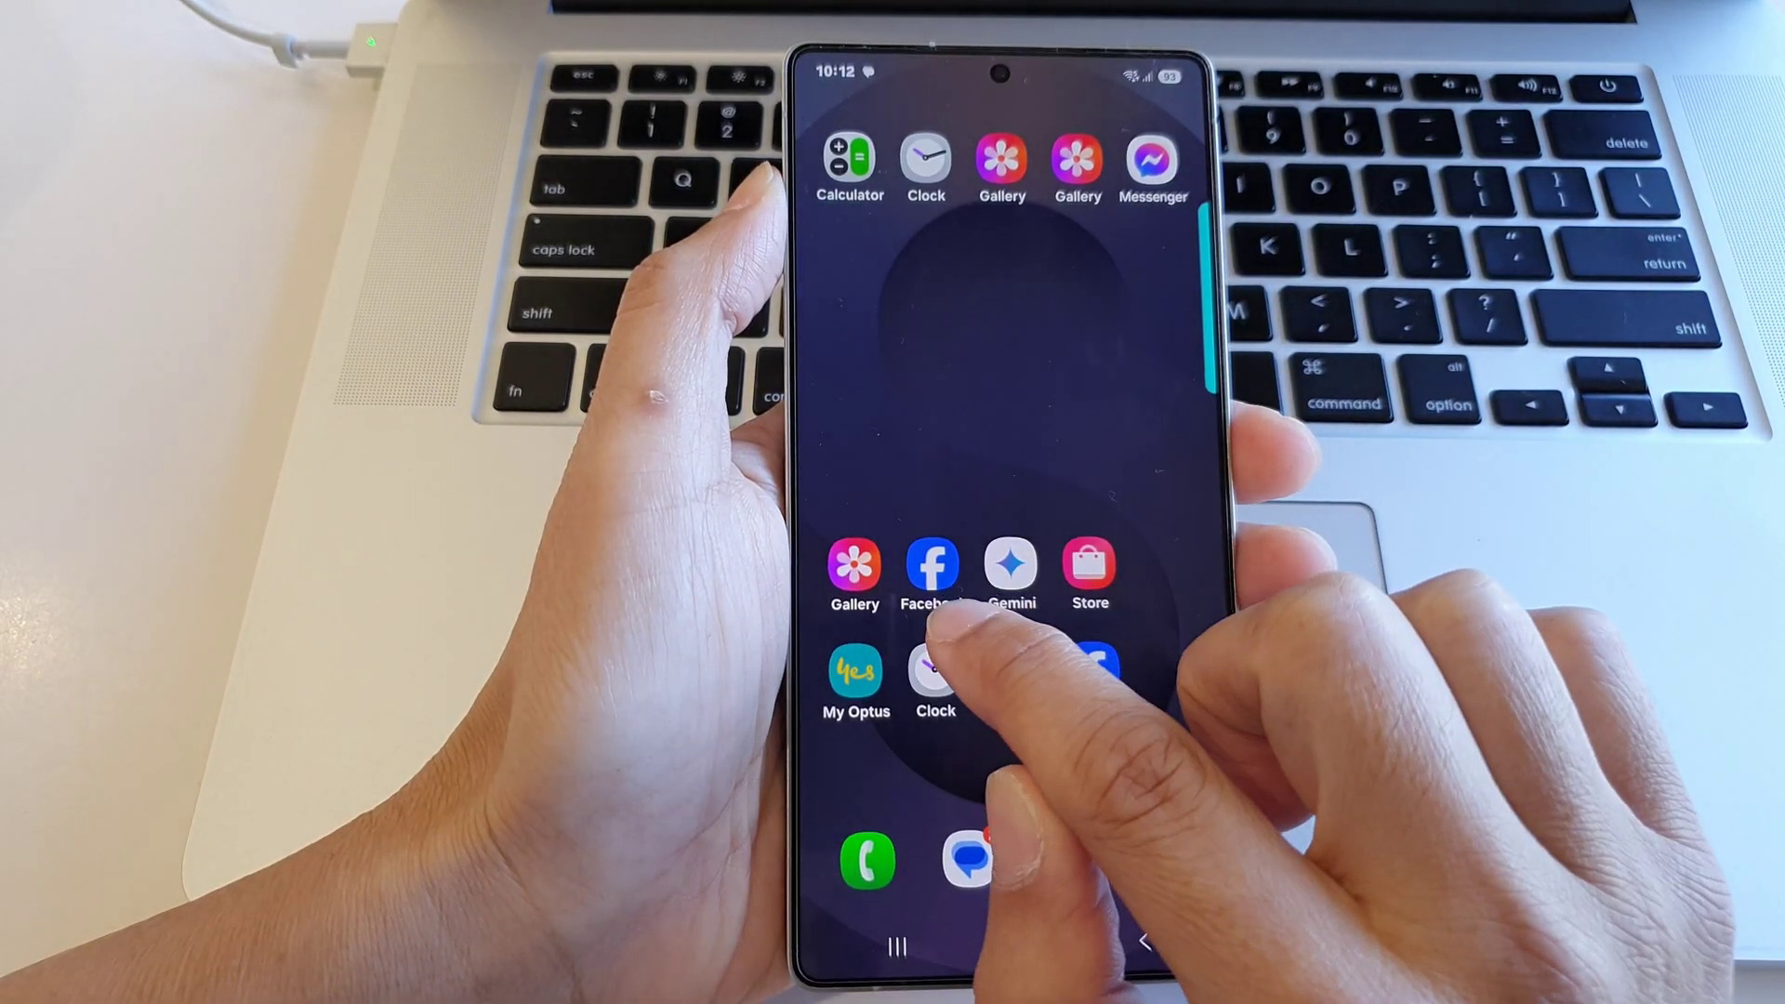
left_click(1147, 160)
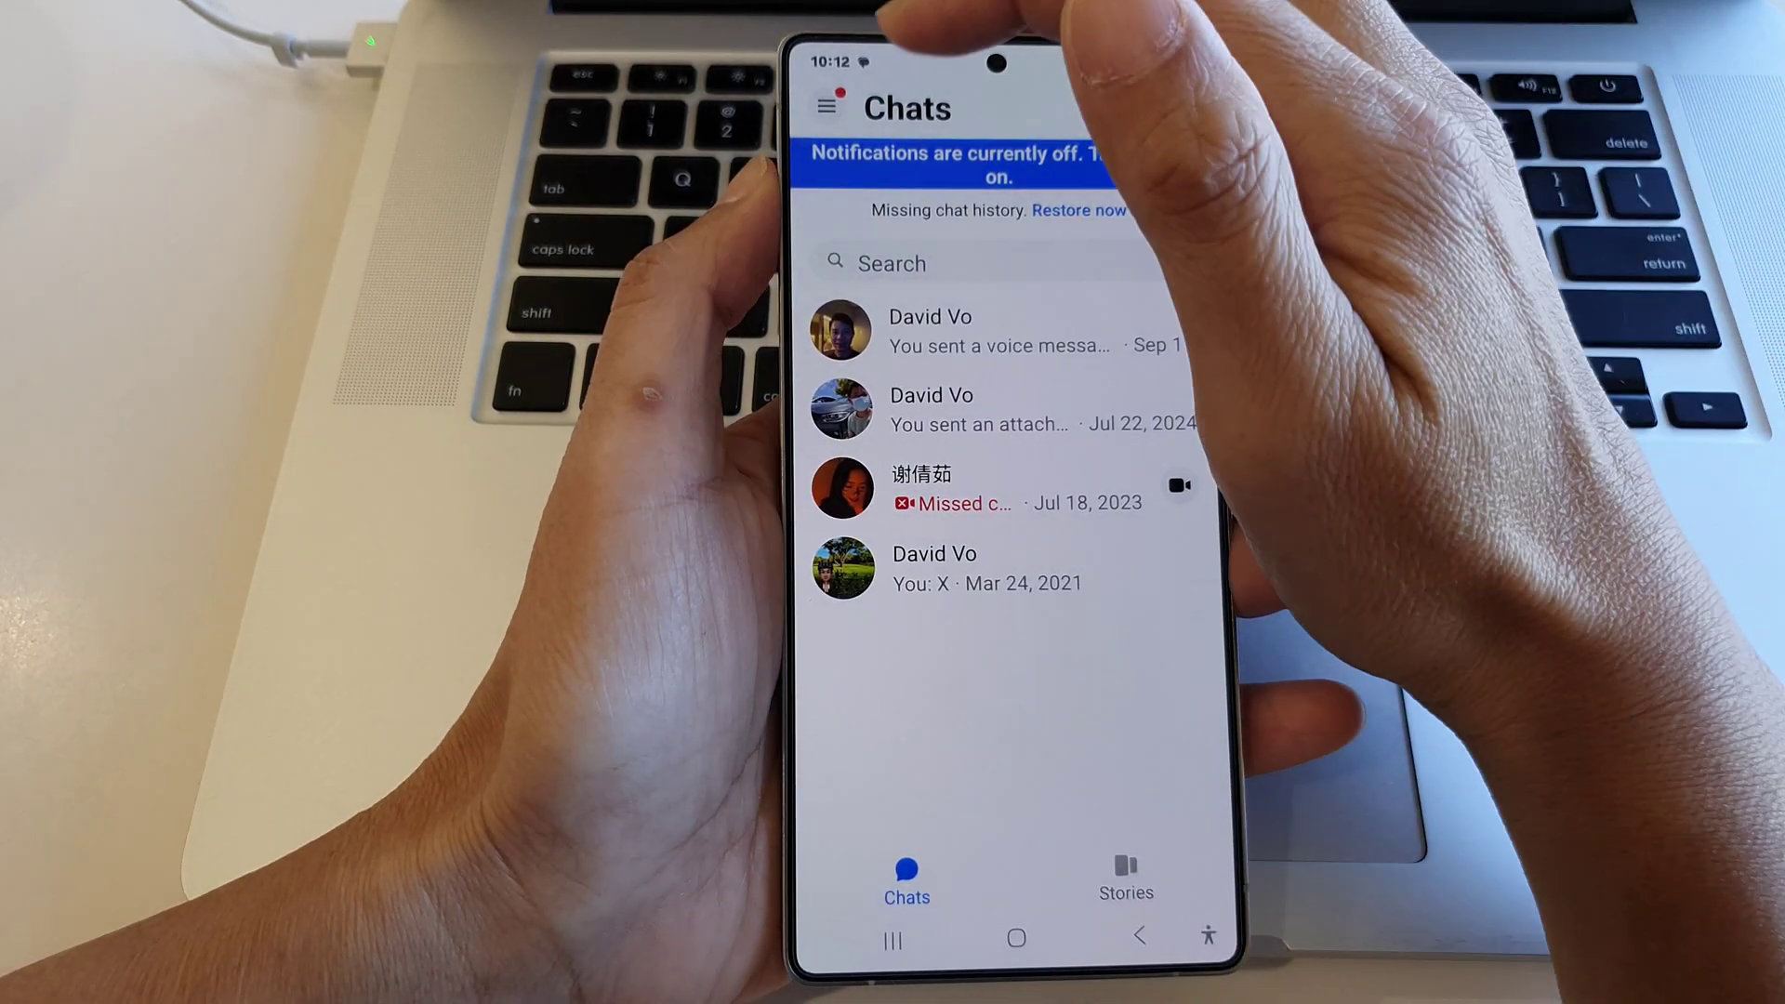
left_click(833, 108)
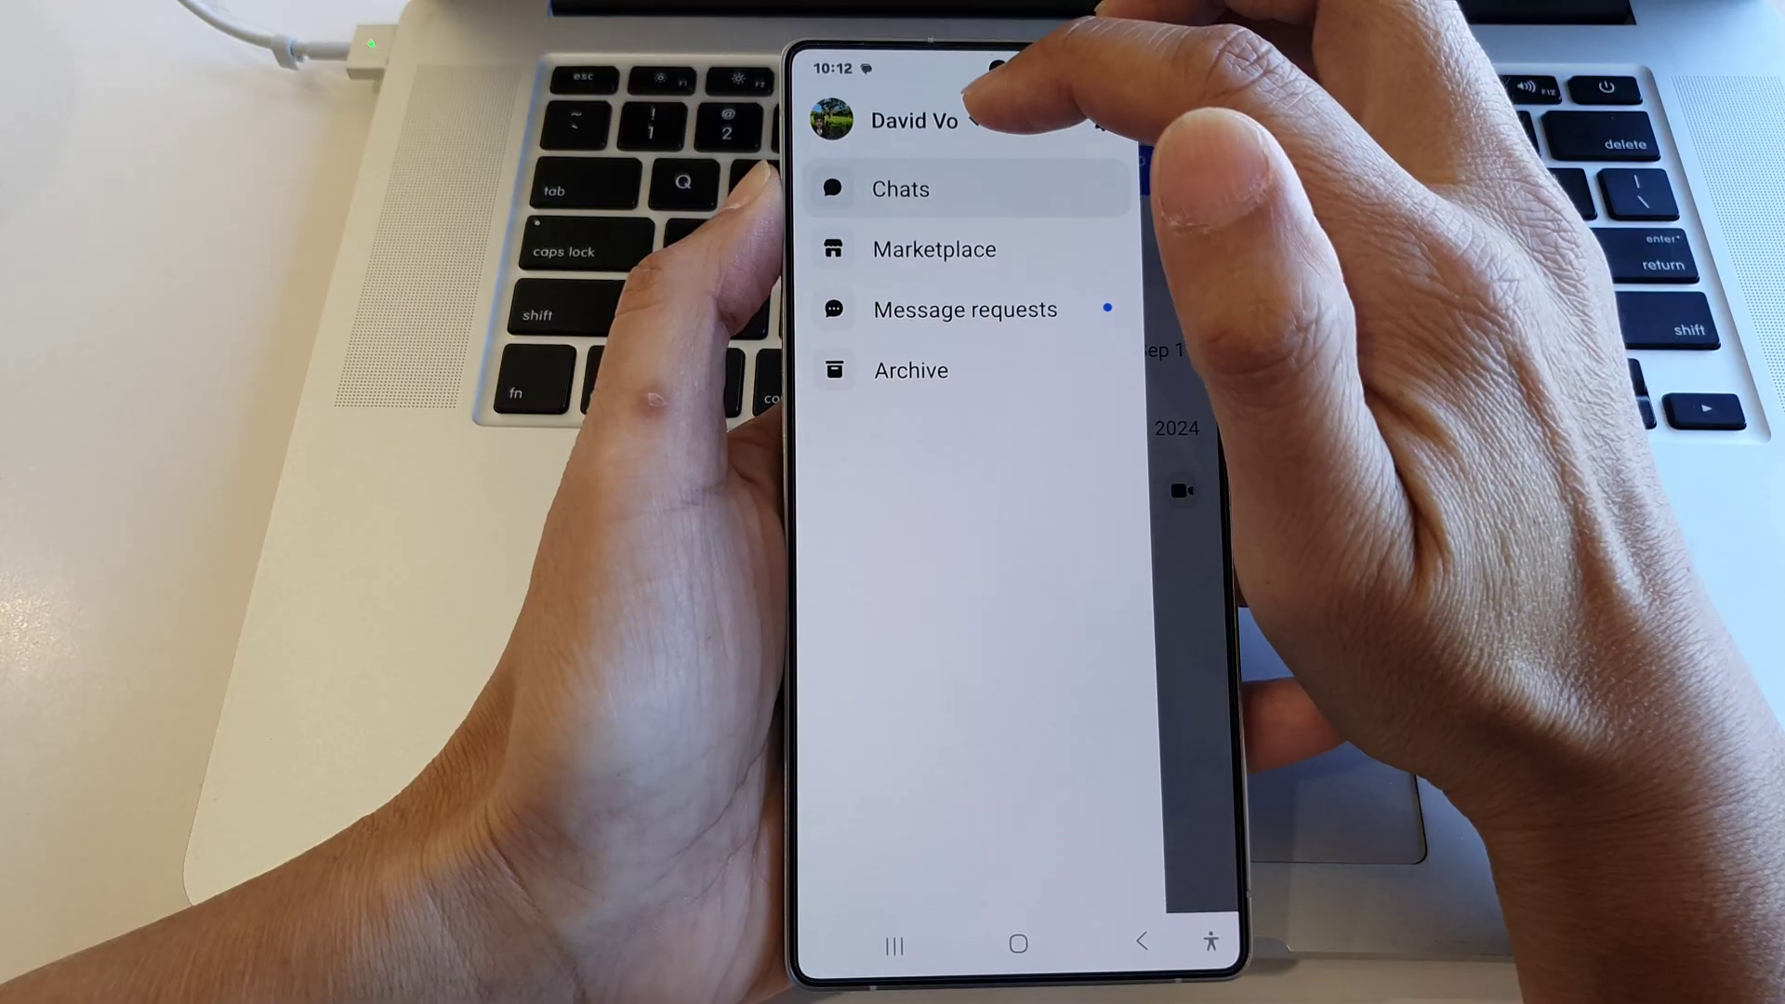
left_click(974, 120)
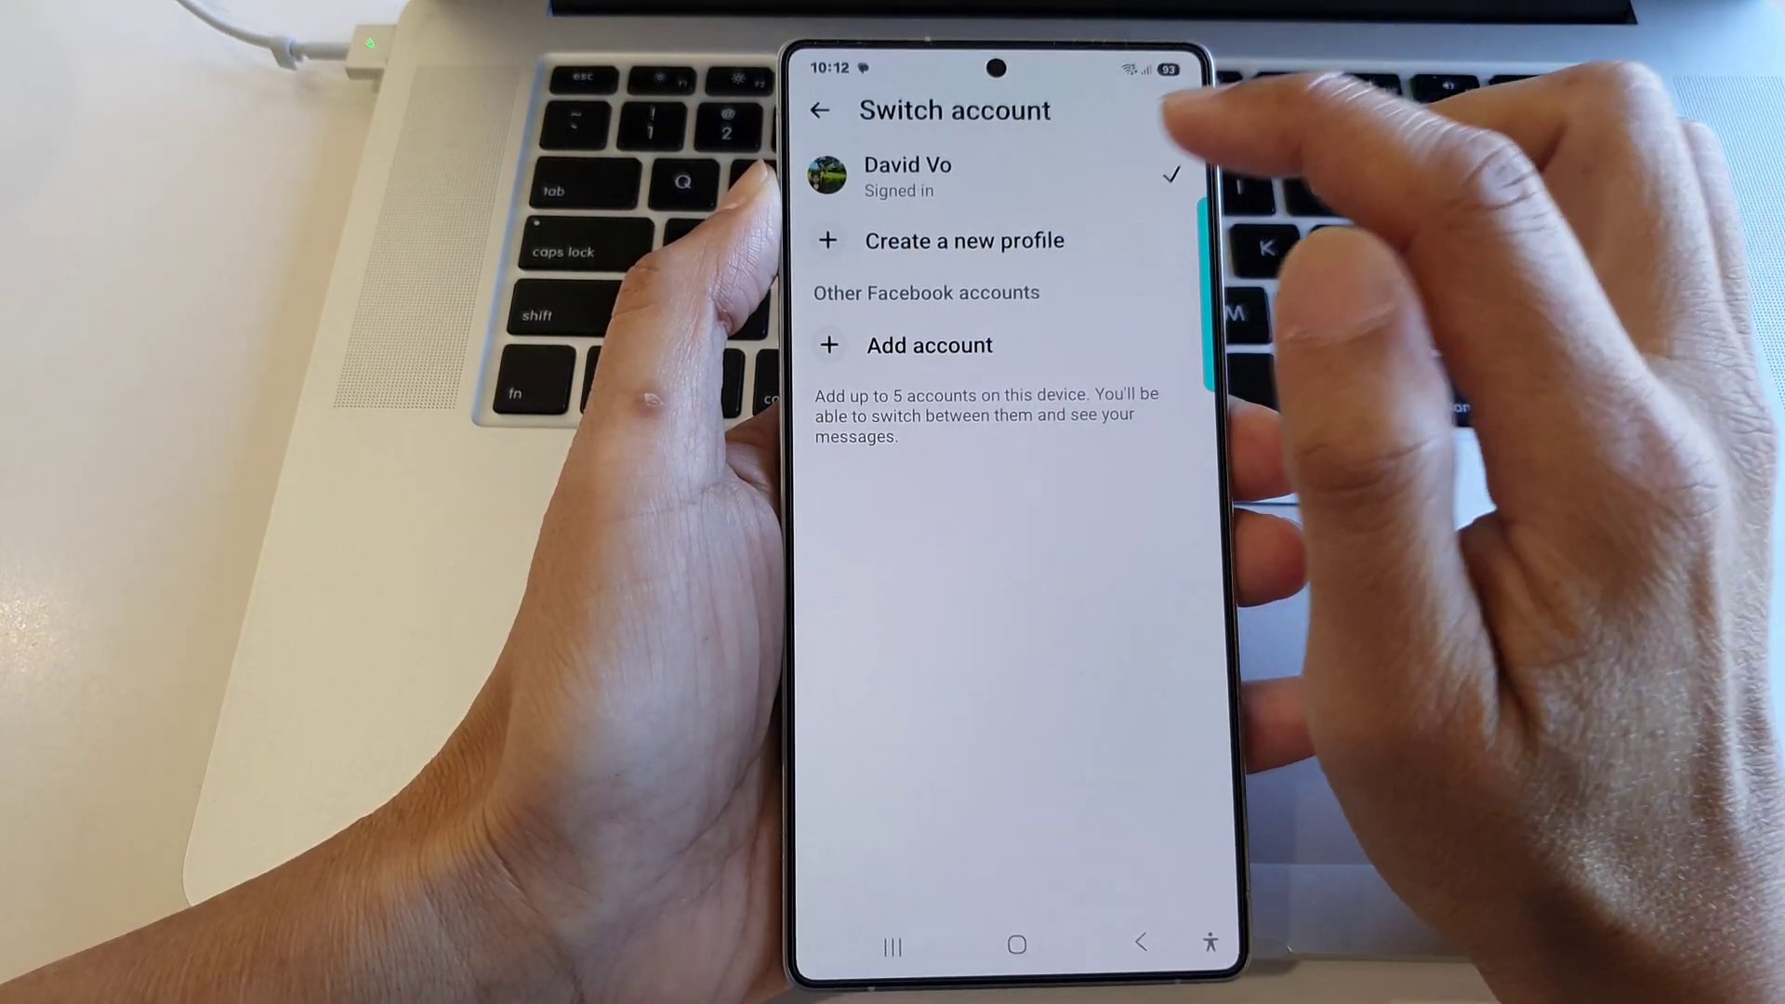
left_click(929, 344)
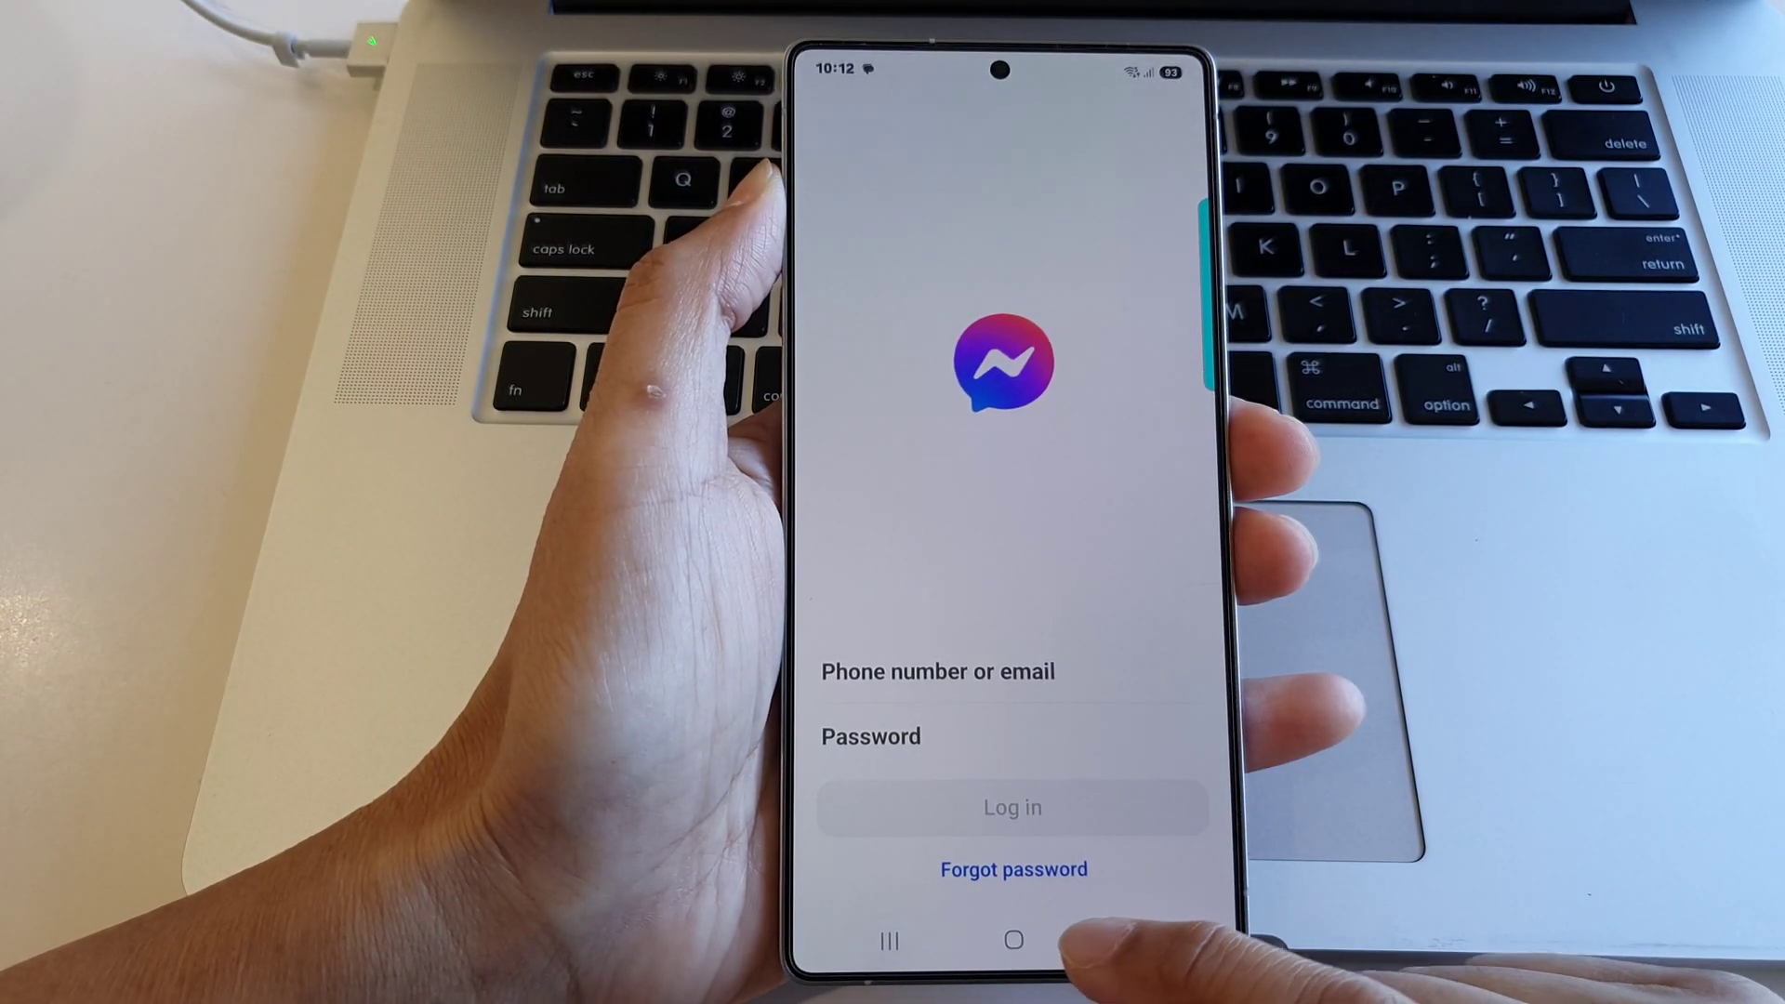
left_click(1140, 939)
left_click(1140, 939)
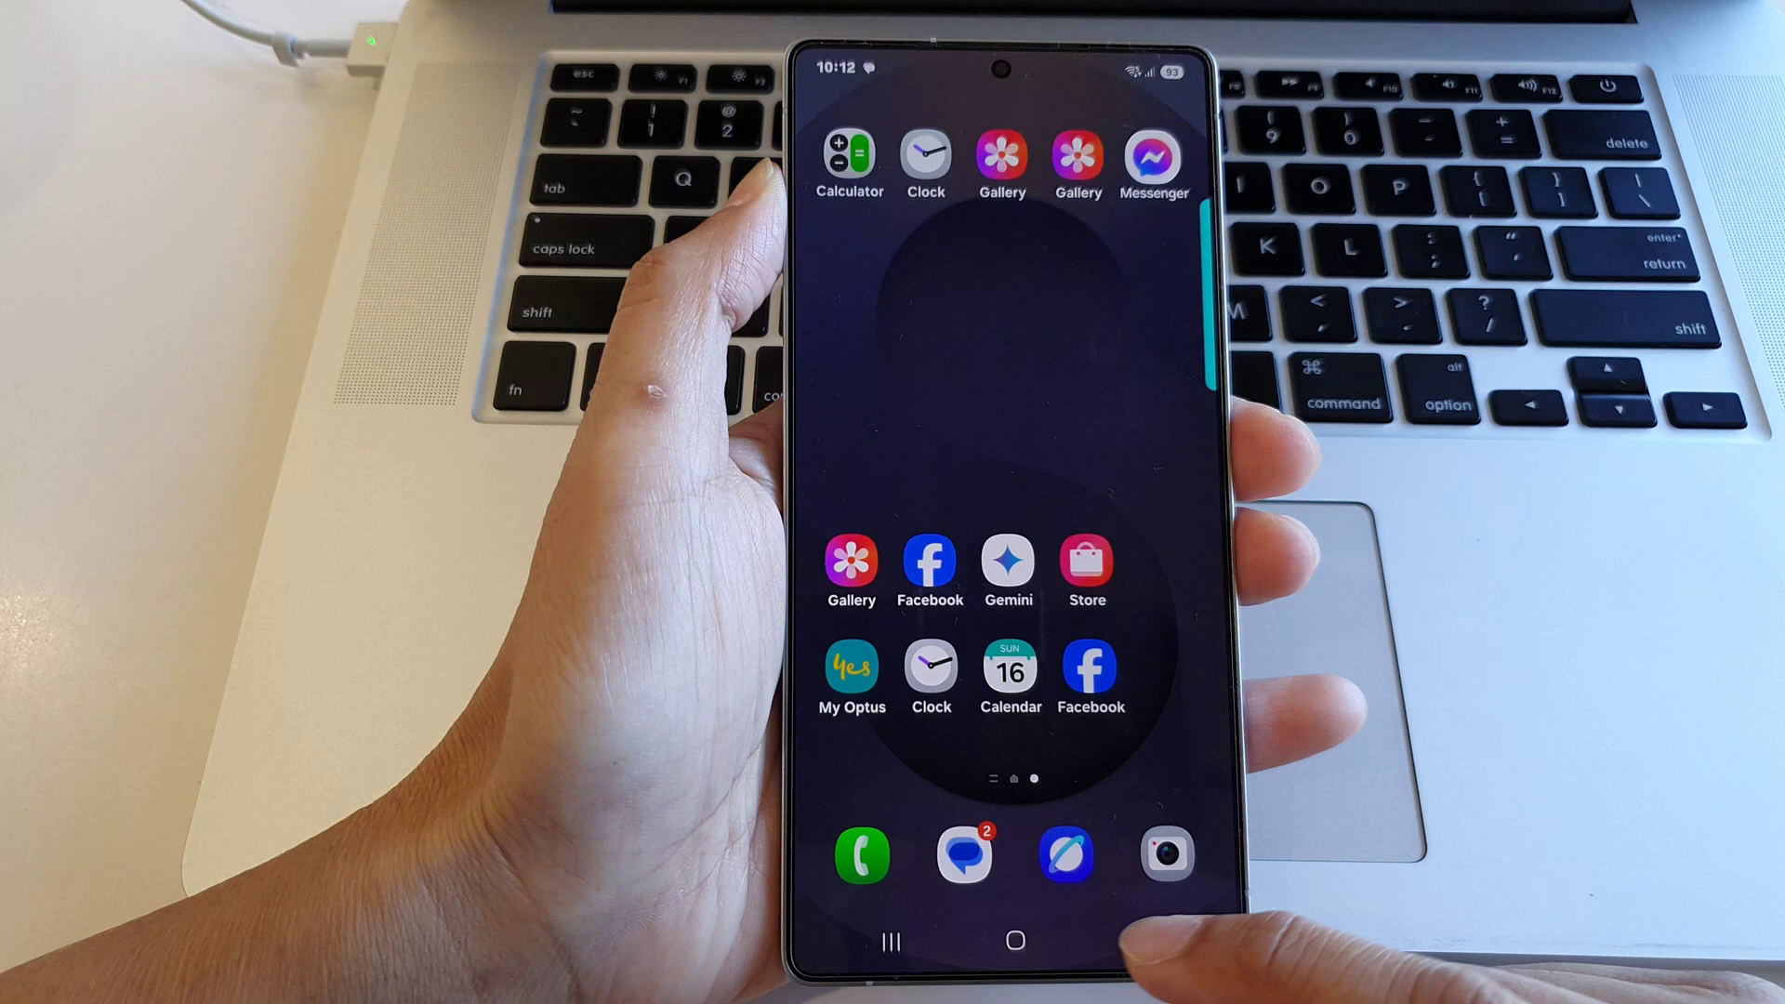